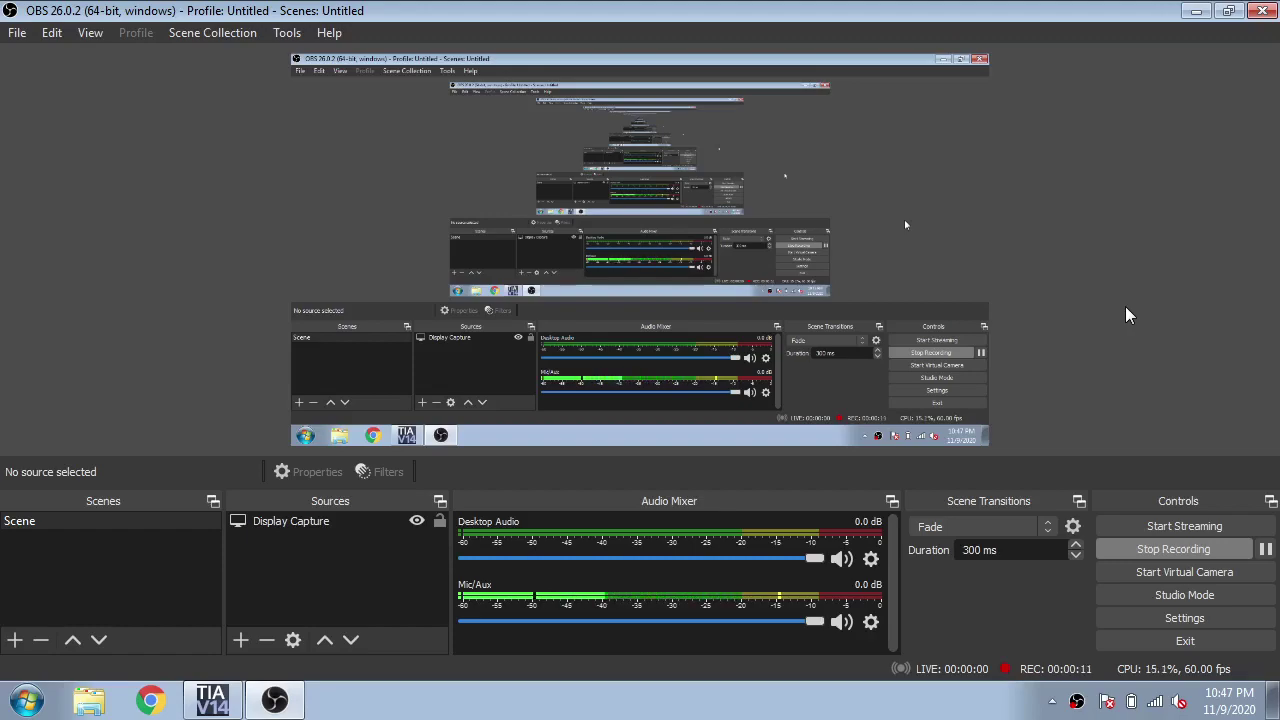
Minimize the OBS recorder and restore TIA Portal V14 with Project1.
click(1196, 10)
click(222, 706)
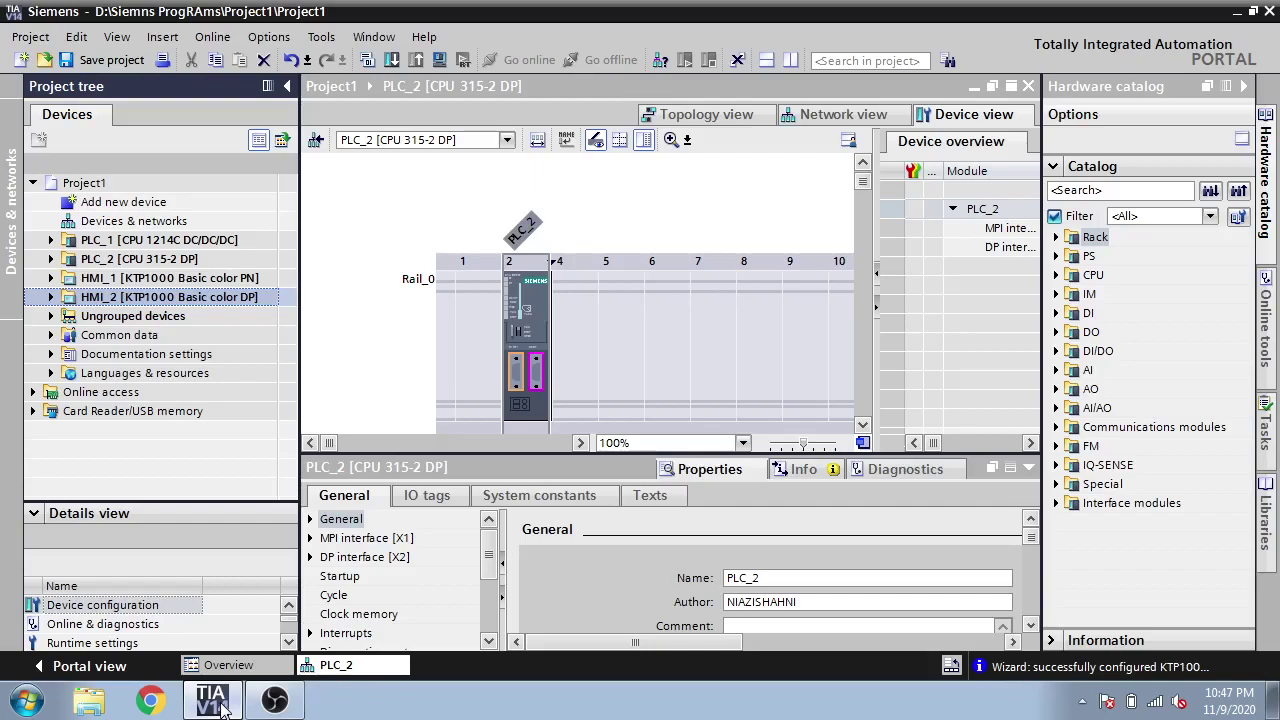
Open PLC_1's device configuration from the project tree.
click(51, 240)
double_click(130, 262)
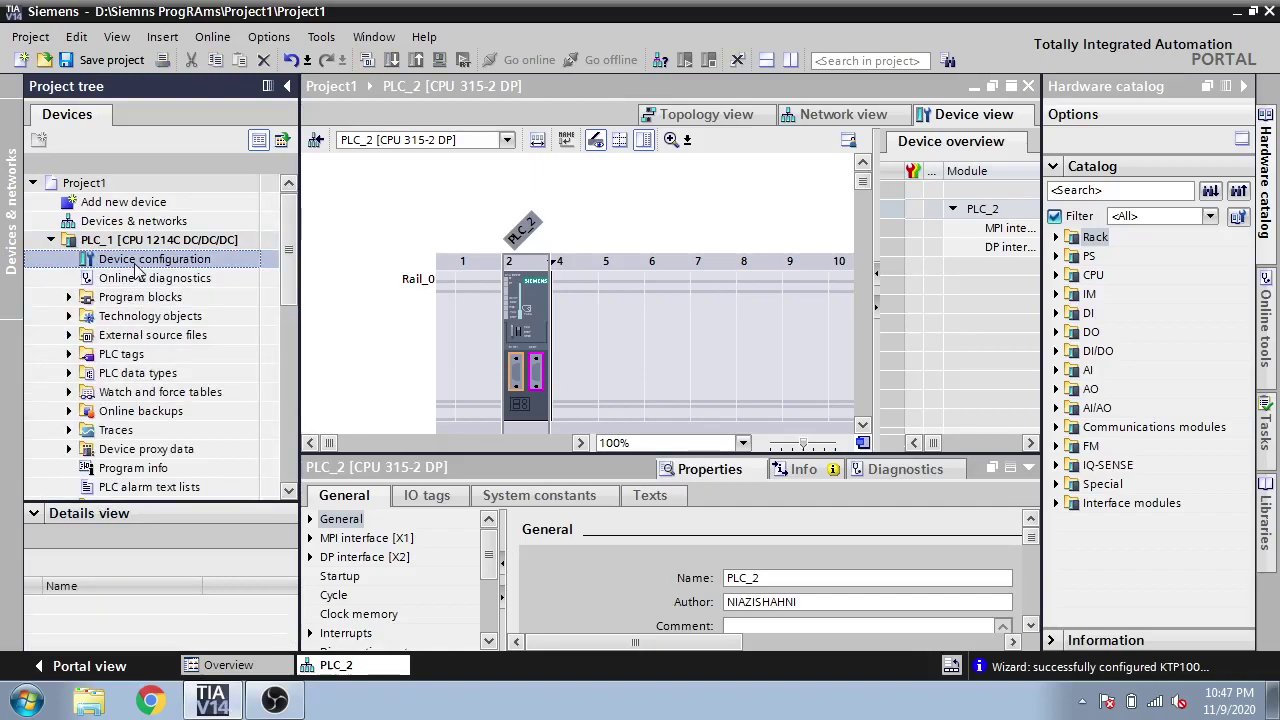
click(51, 240)
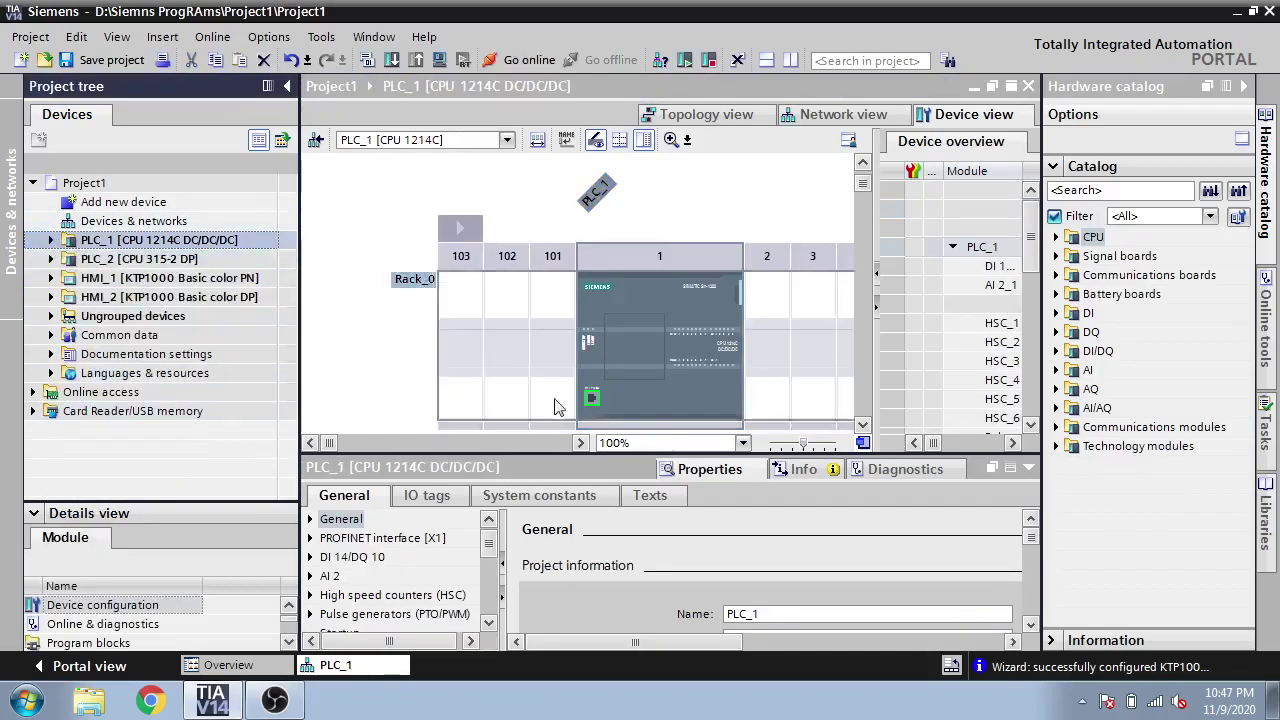
scroll(1035, 270, down, 1)
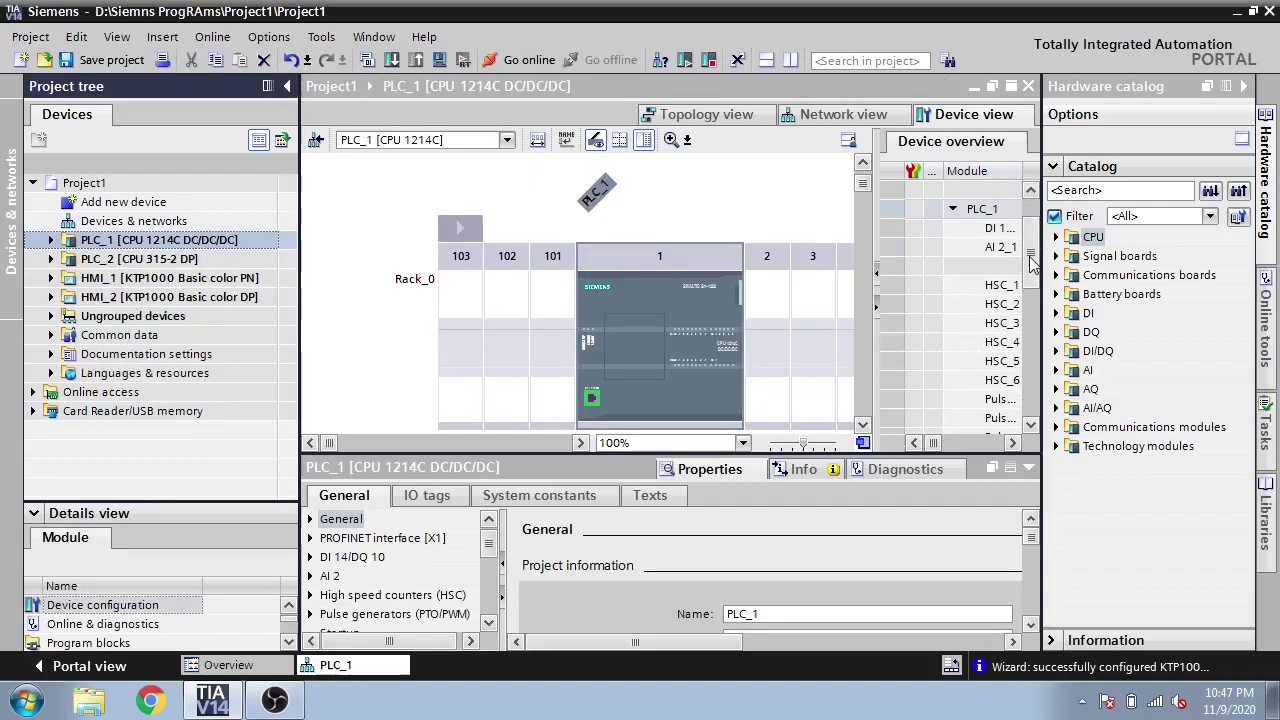
Browse the communications boards, signal boards and CPU folders in the Hardware catalog.
click(1057, 275)
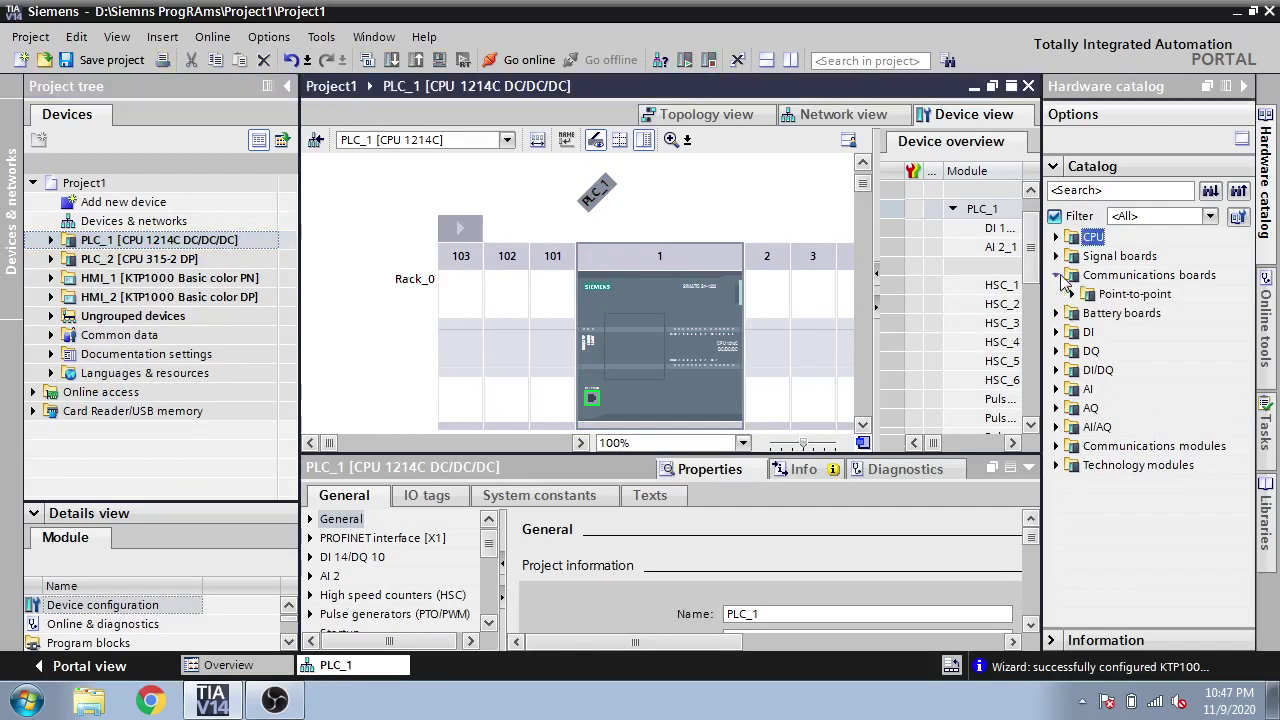
click(1072, 294)
click(1091, 314)
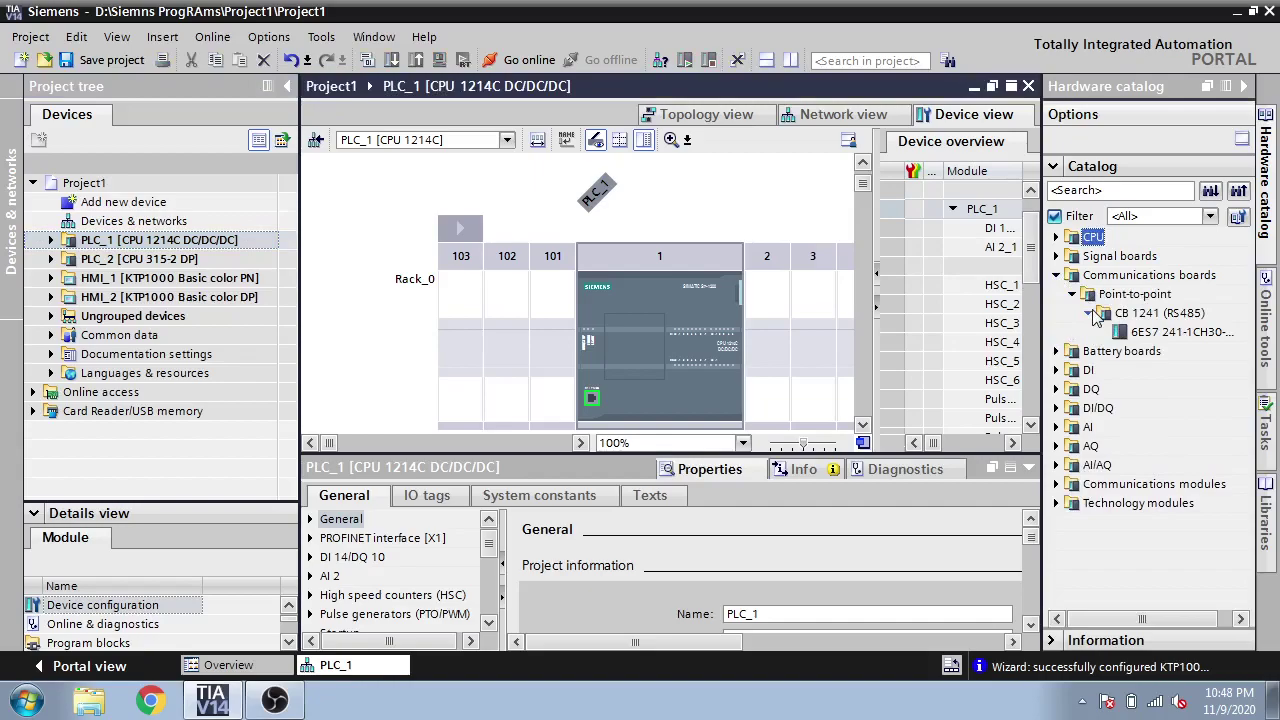
click(1091, 314)
click(1057, 275)
click(1057, 256)
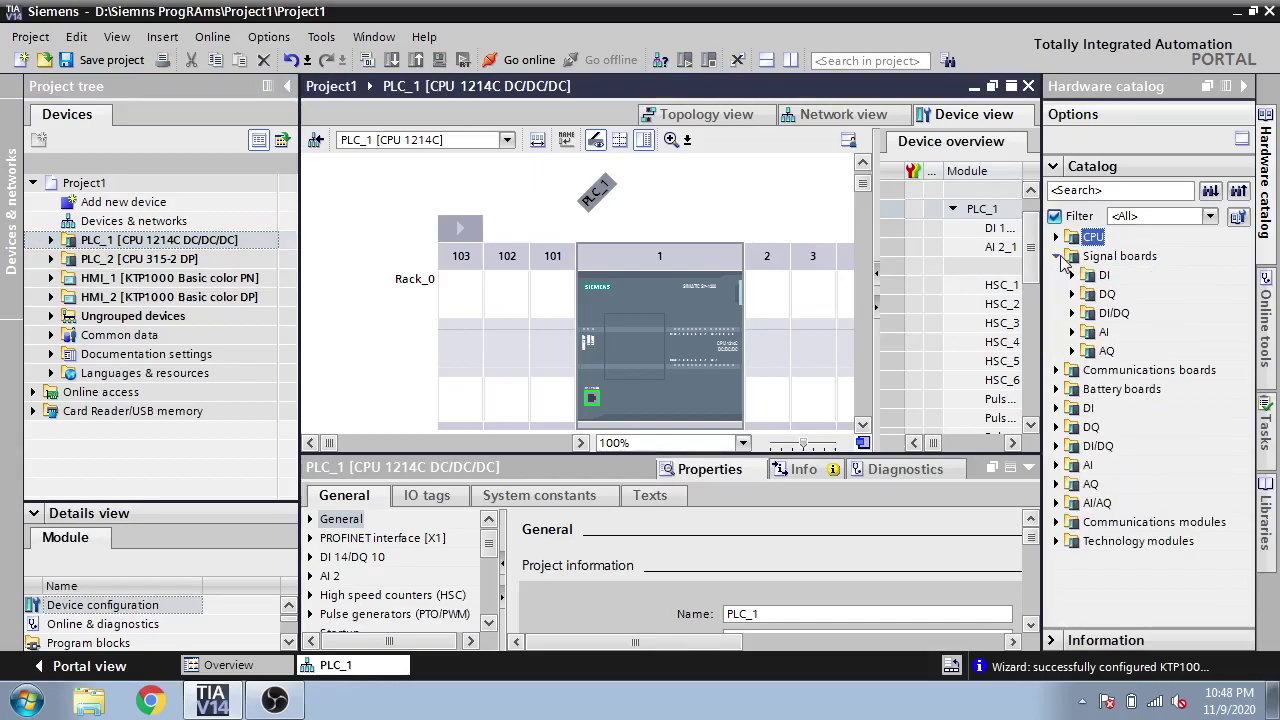
click(1057, 256)
click(1057, 237)
click(1057, 237)
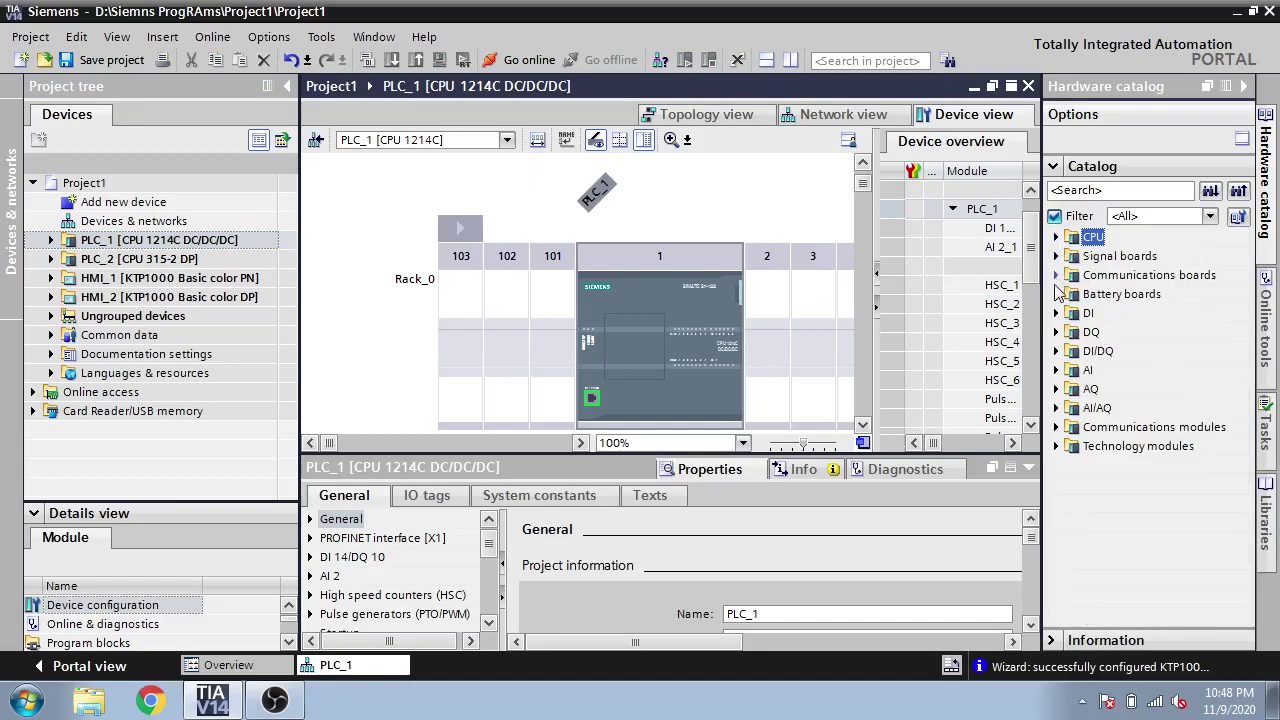
Place the CM 1243-5 PROFIBUS module (6GK7 243-5DX30) into slot 101.
click(1056, 427)
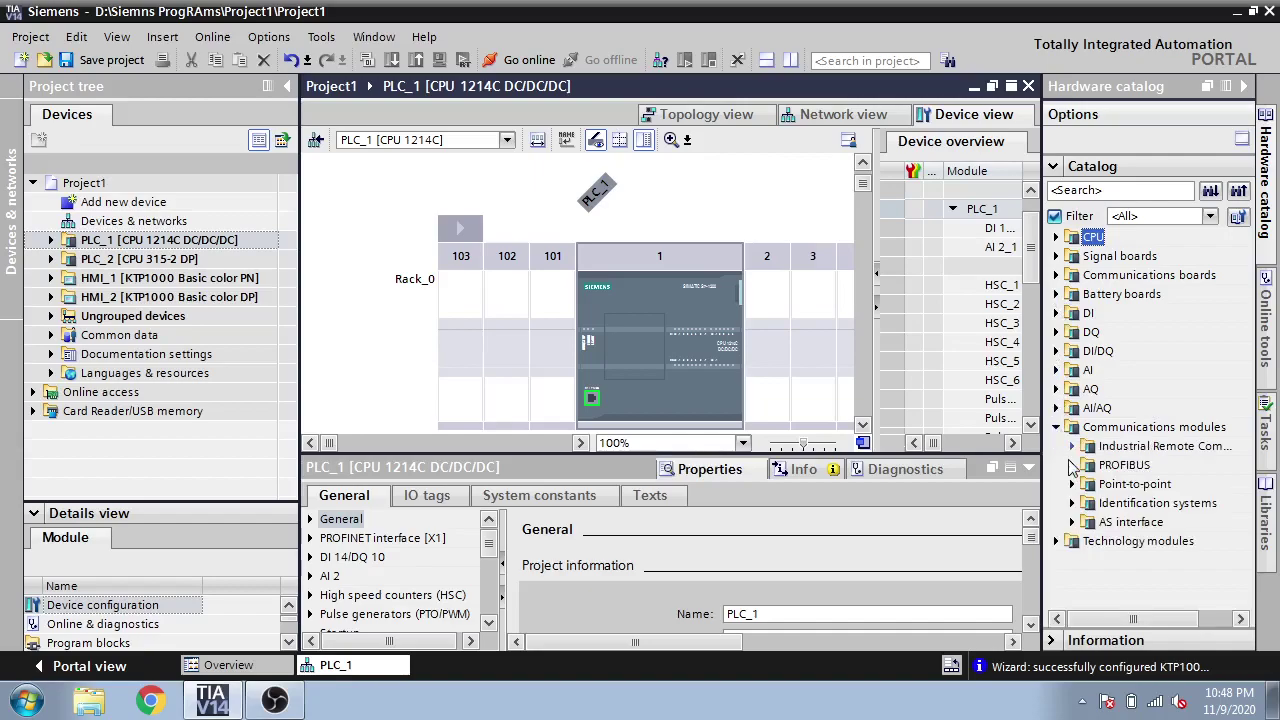
click(1072, 467)
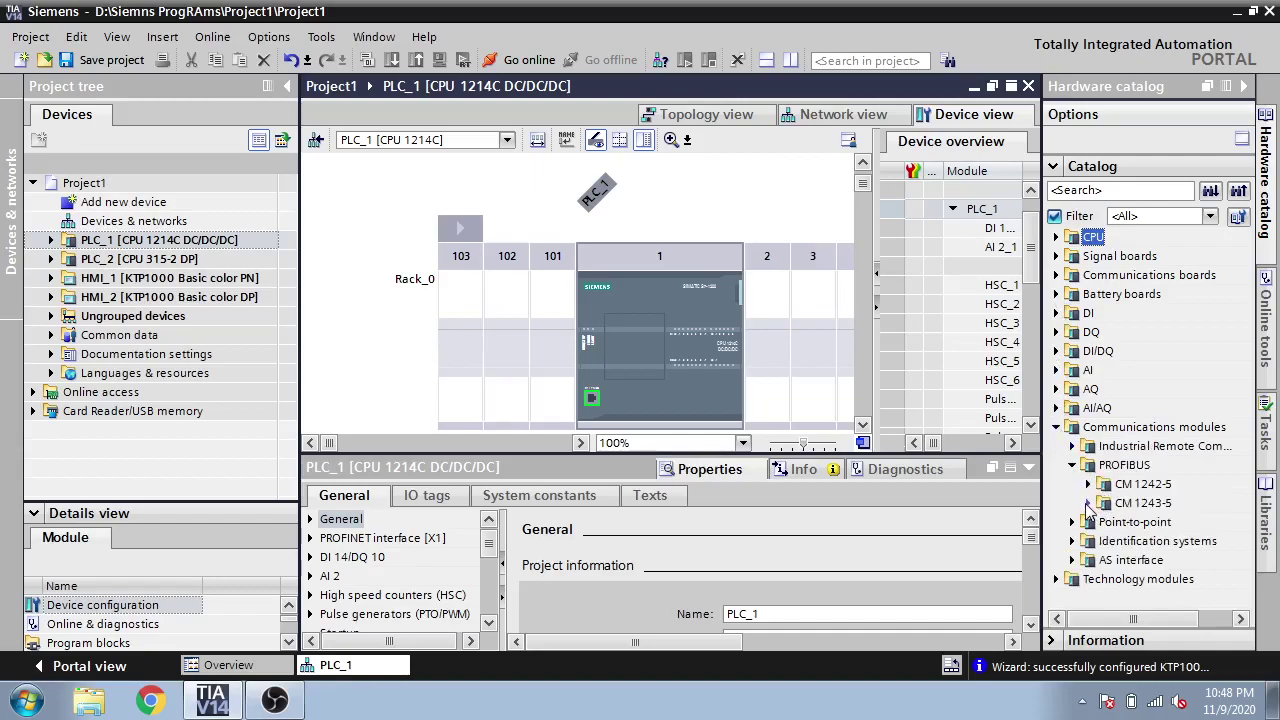
click(1088, 503)
click(1136, 524)
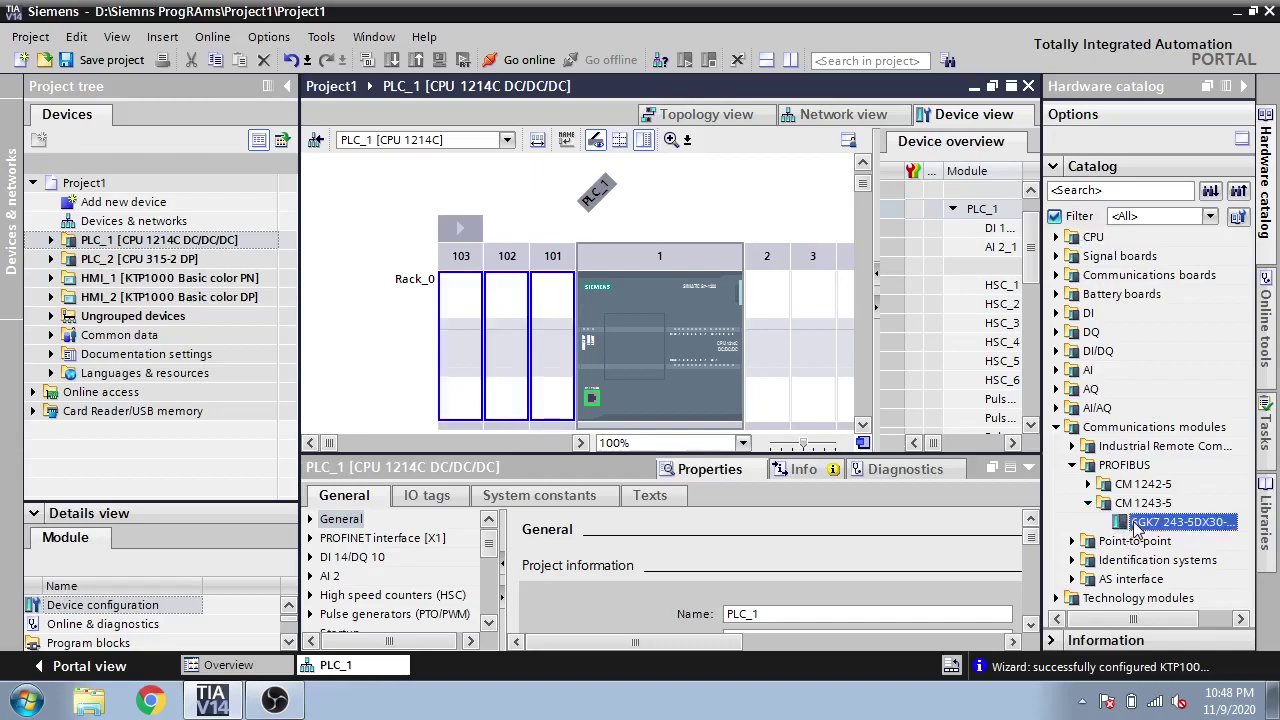
drag(1136, 527, 552, 340)
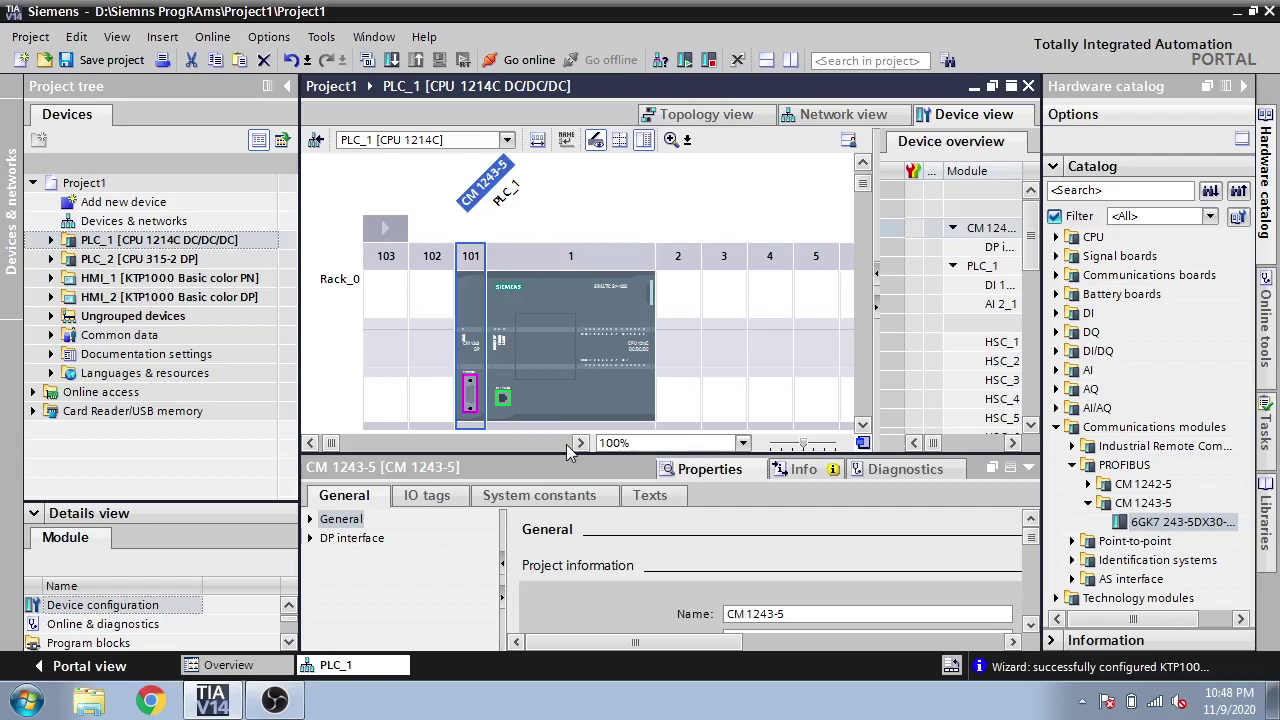
Insert the DI 16x24VDC/DQ 16xRelay module into slot 2.
click(1056, 351)
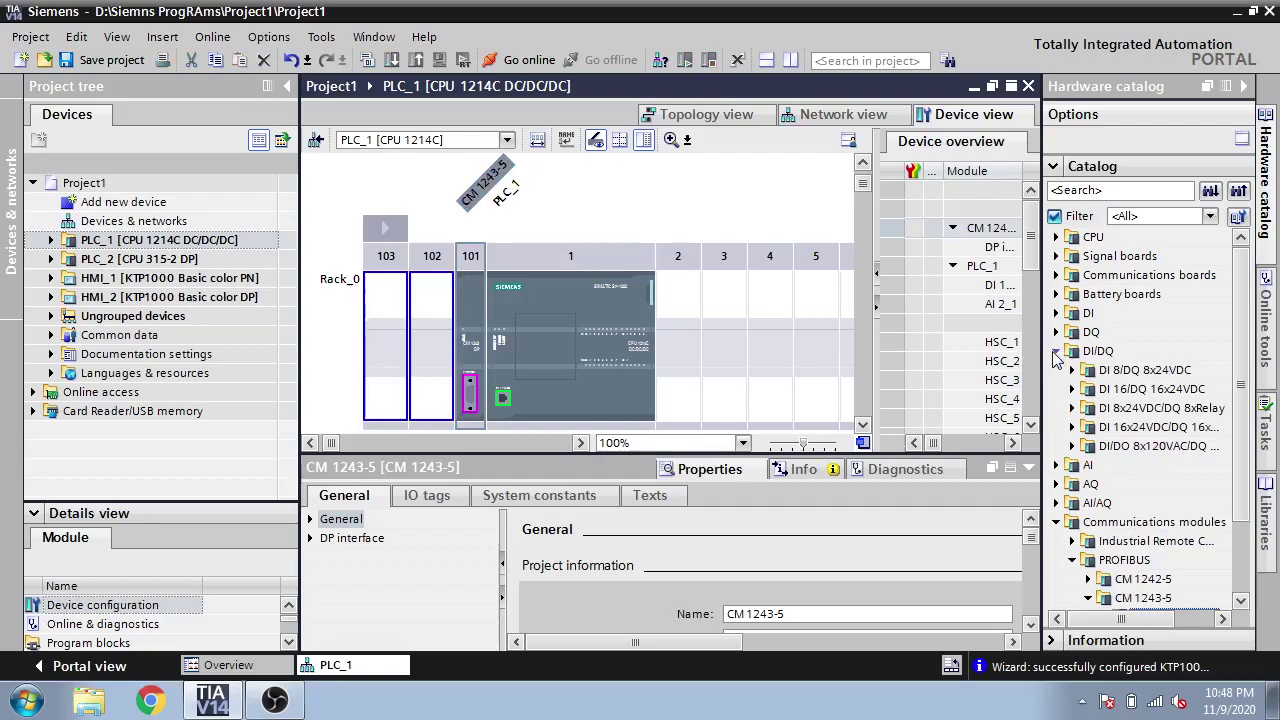
click(1073, 427)
double_click(1121, 466)
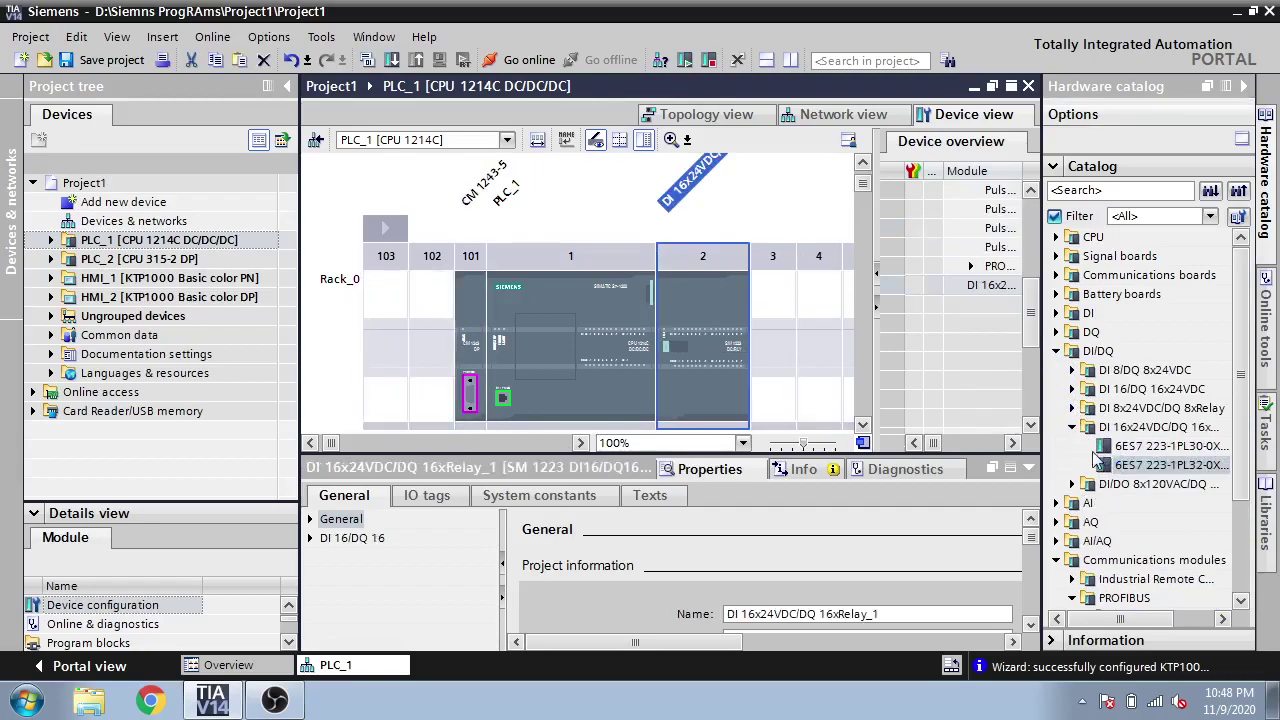
click(1074, 428)
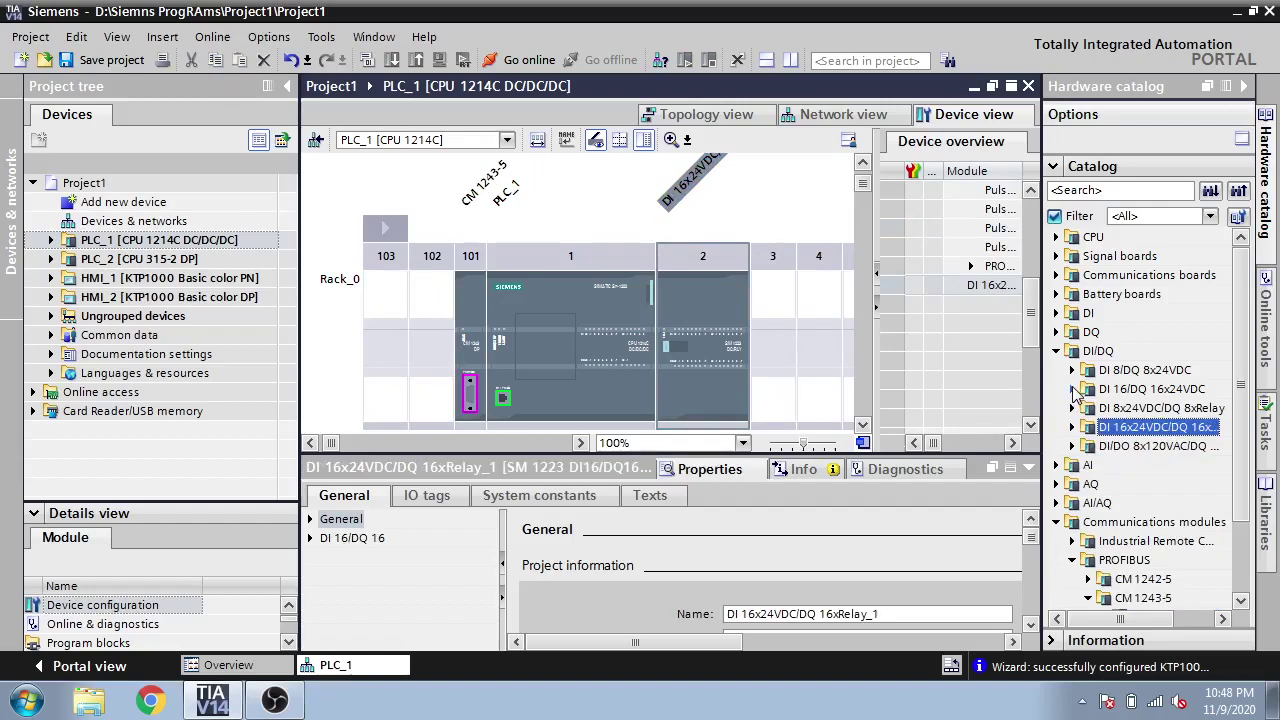
click(1073, 389)
click(1056, 351)
Insert the AI 4x13BIT/AQ 2x14BIT module into slot 3 and browse the DI 8x24VDC group.
click(1057, 408)
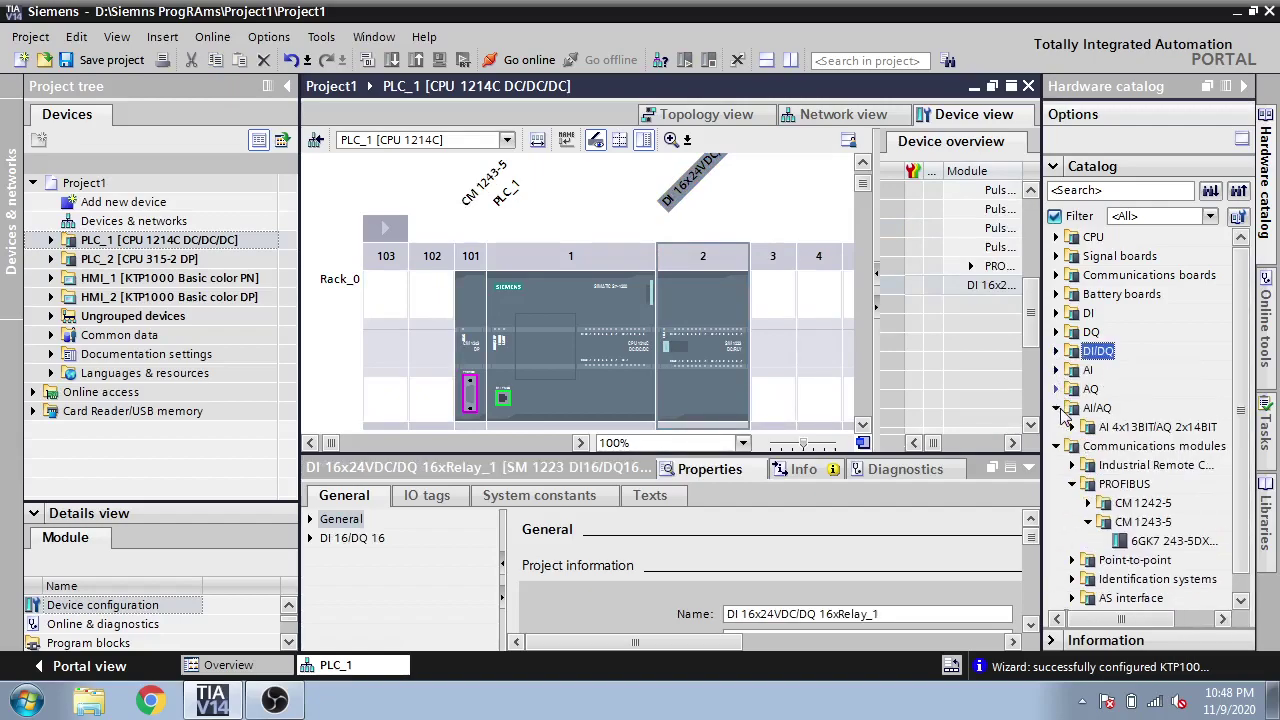
click(1072, 427)
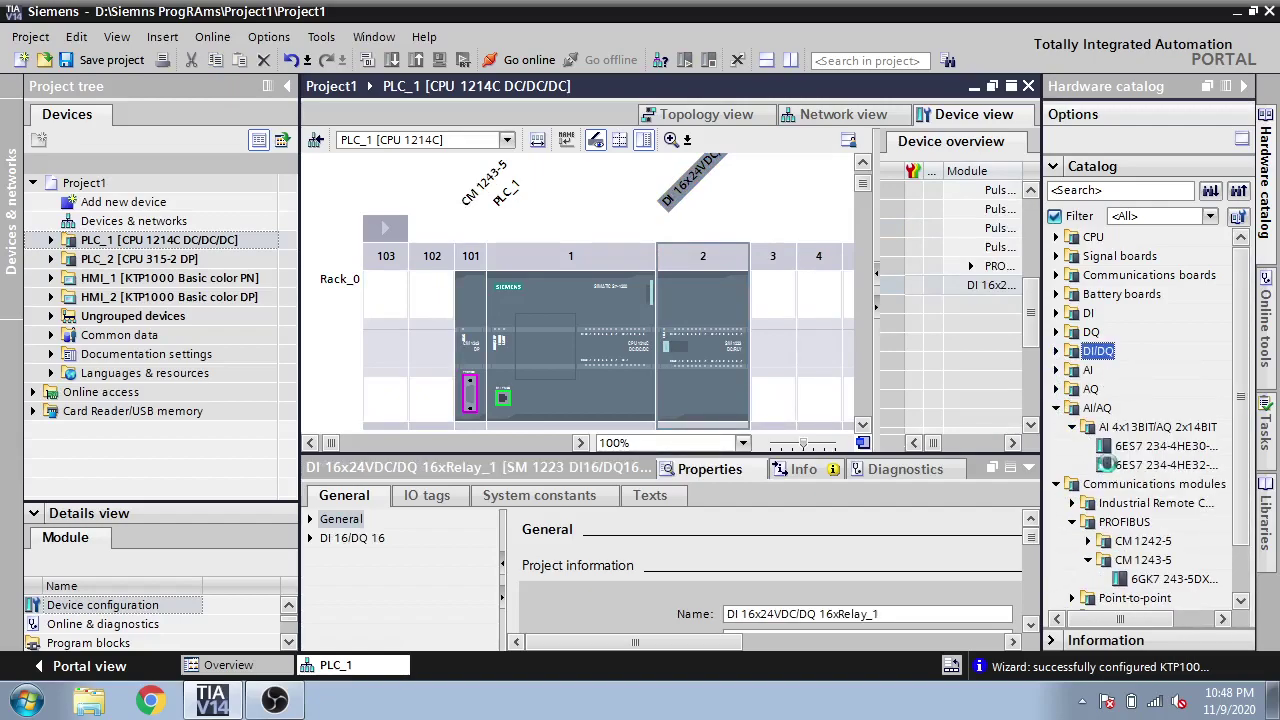
double_click(1105, 464)
click(1057, 408)
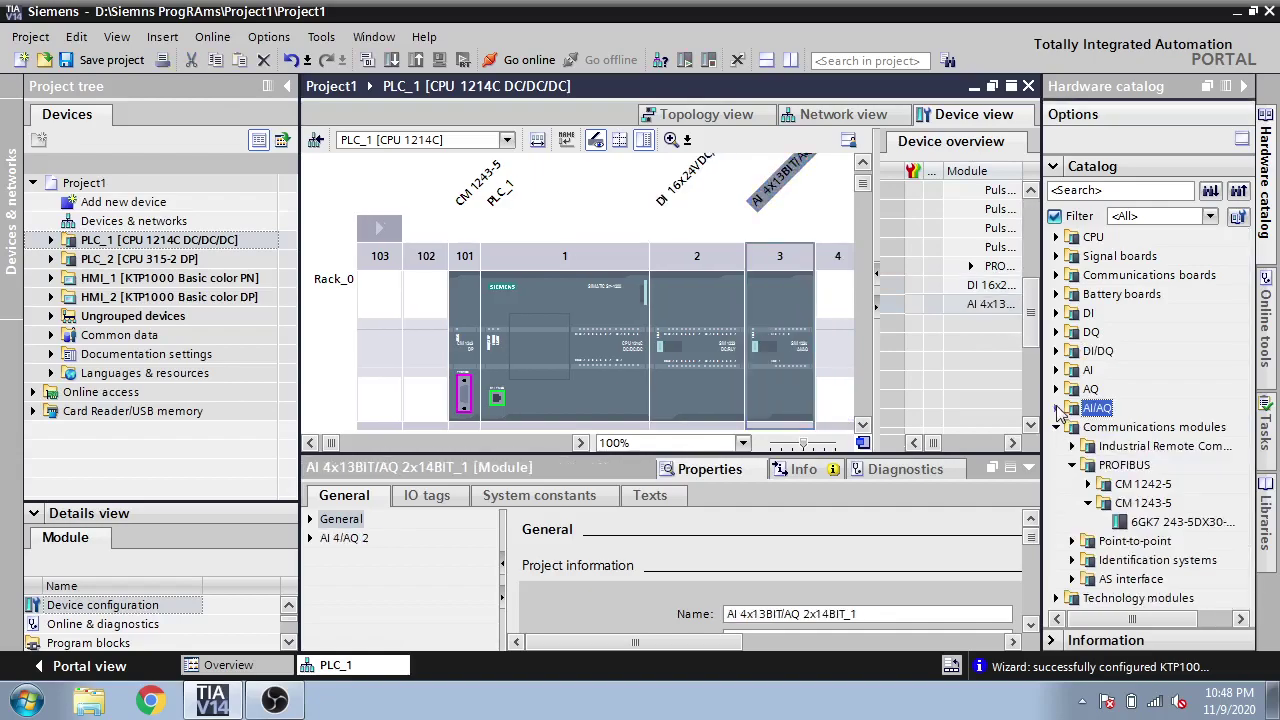
click(1056, 427)
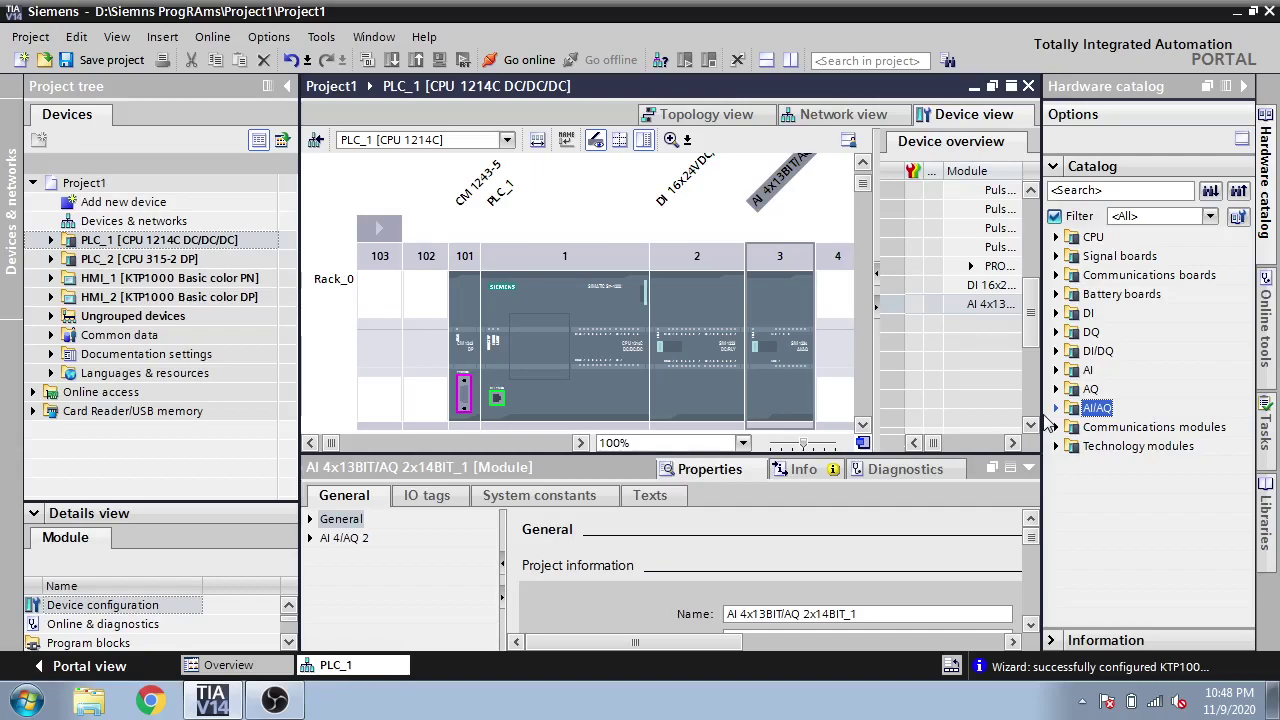
click(1056, 313)
click(1072, 332)
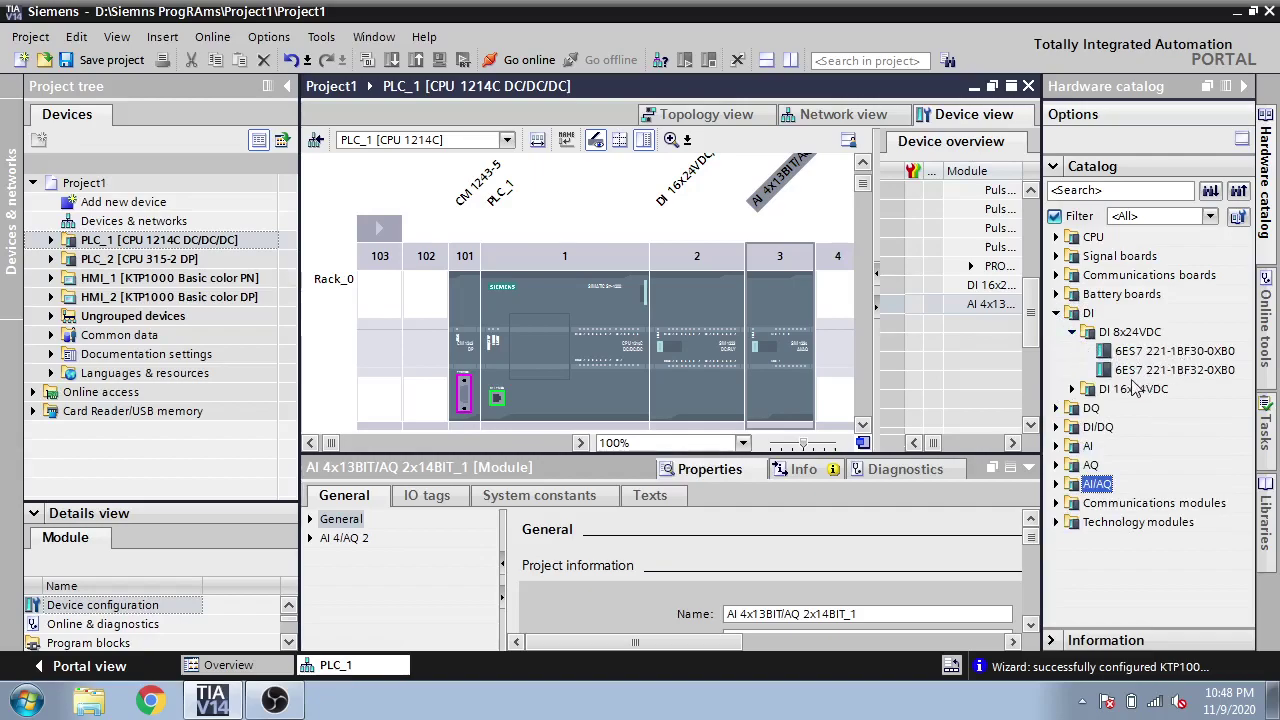
click(1056, 313)
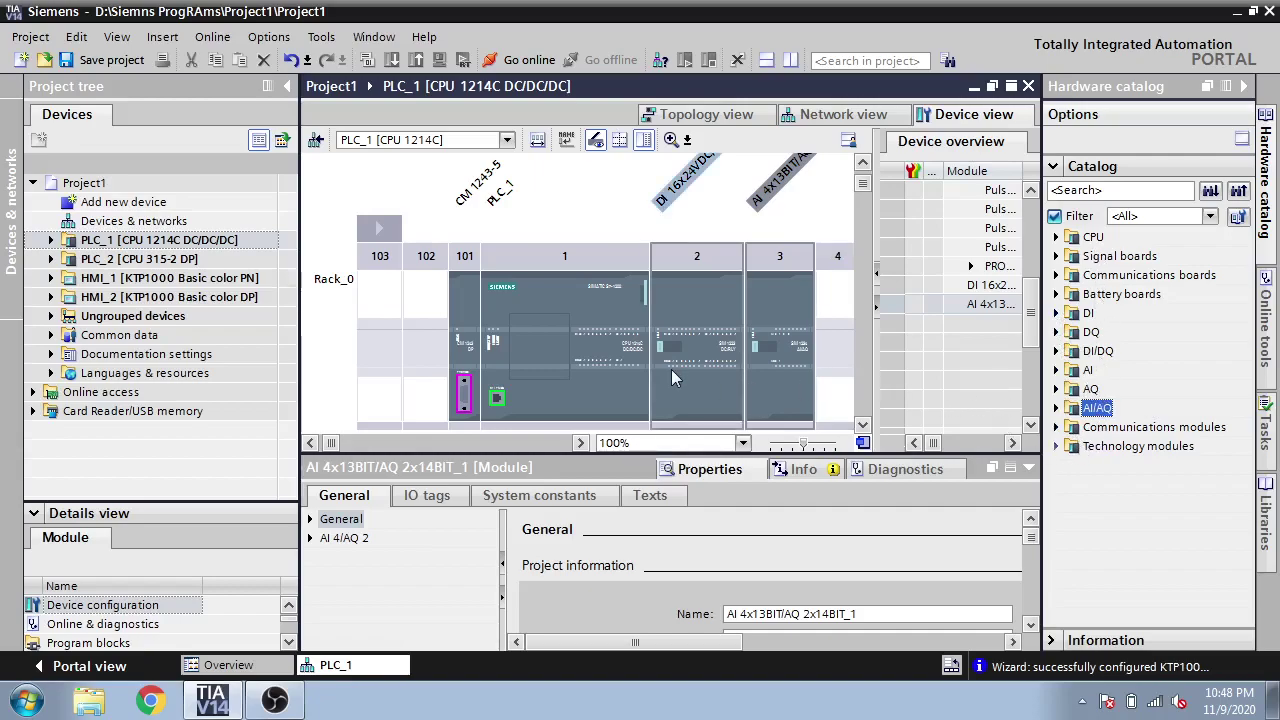
Open PLC_2's device configuration and add a CP 343-1 module to slot 4.
click(51, 259)
double_click(108, 279)
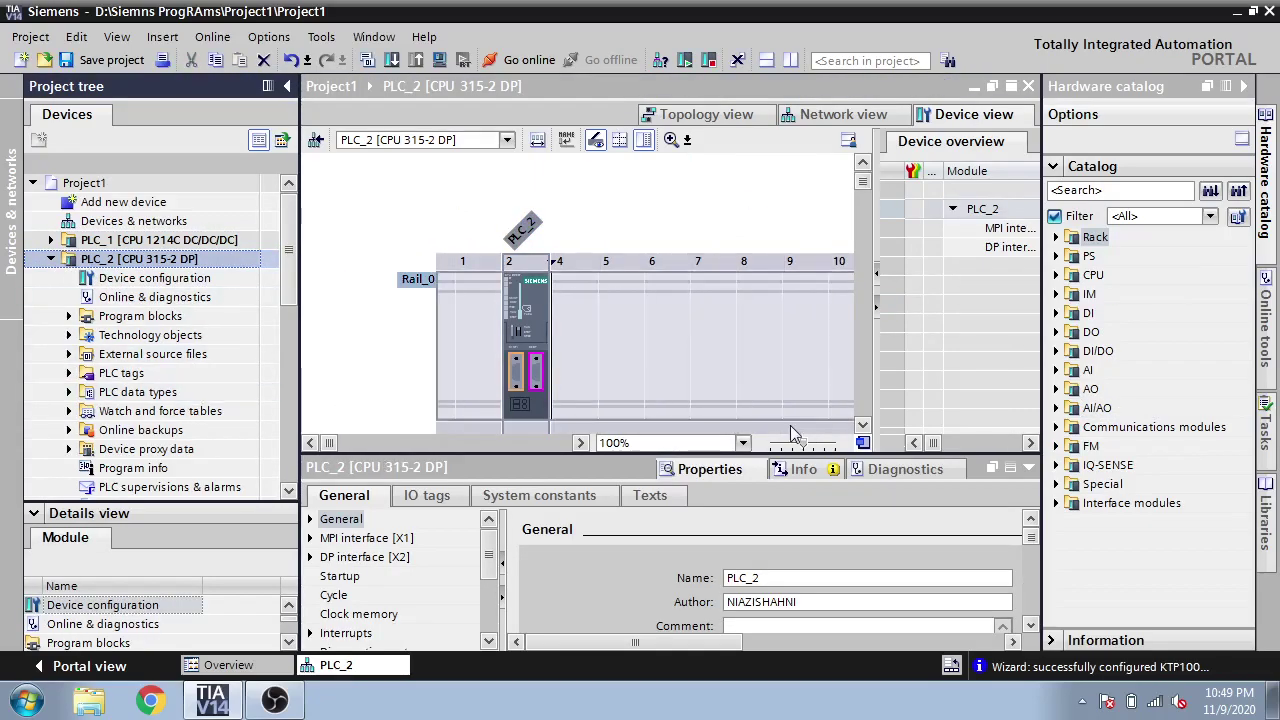
click(1055, 427)
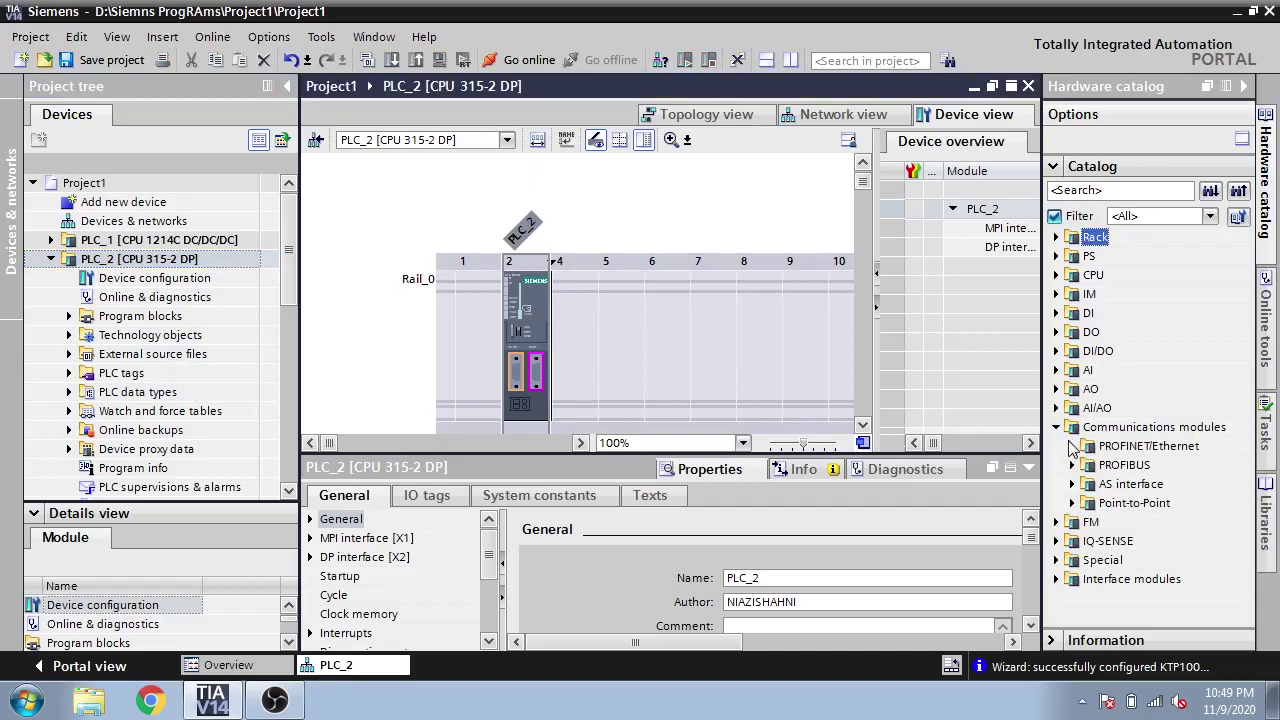
click(1073, 447)
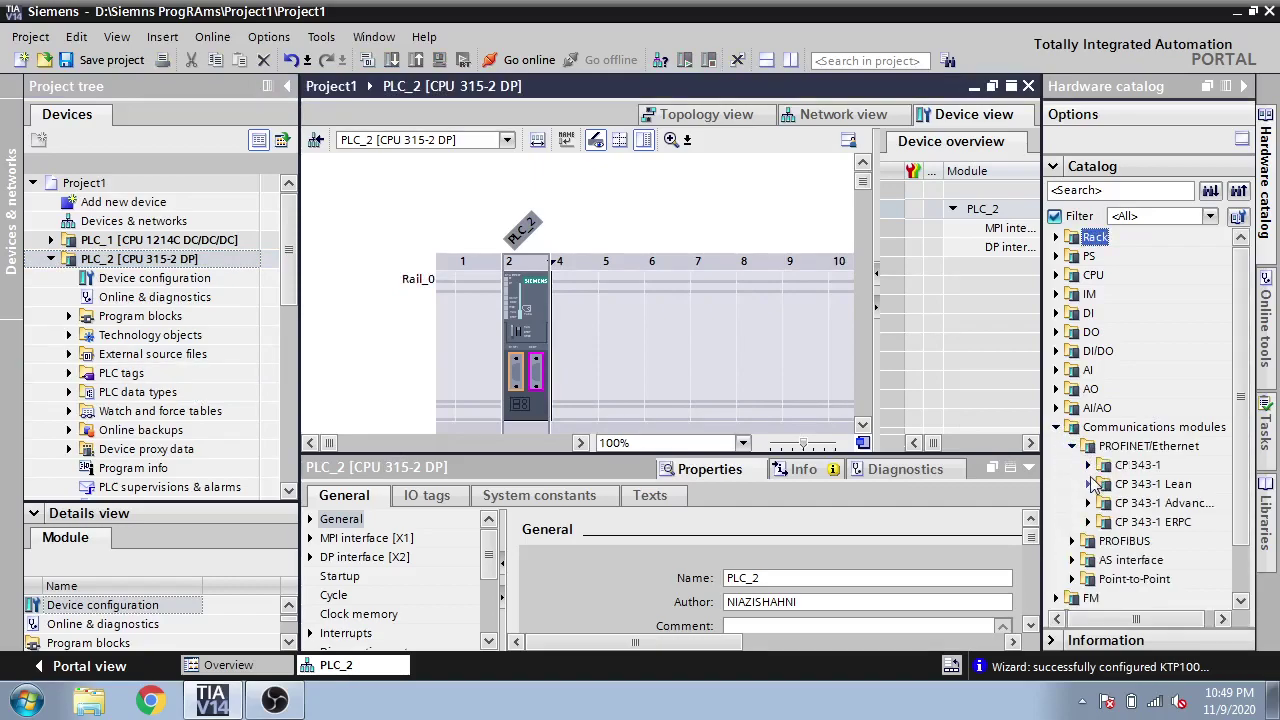
click(1089, 466)
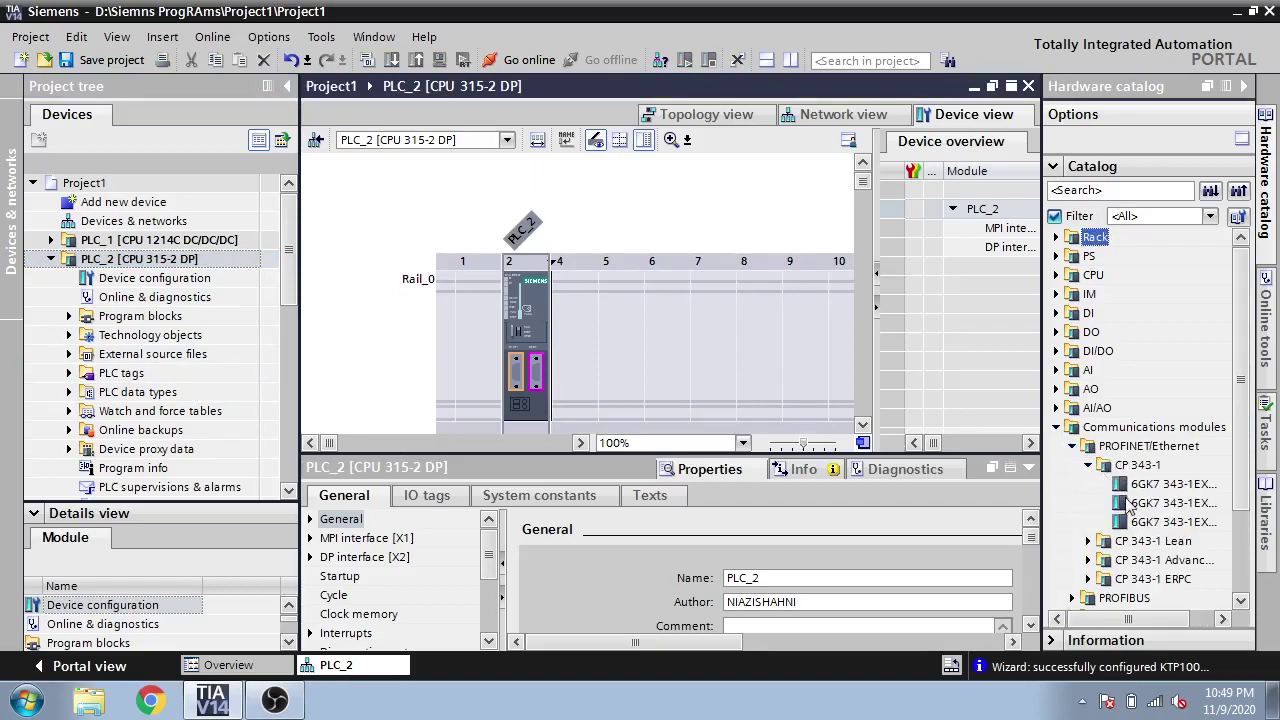
double_click(1117, 521)
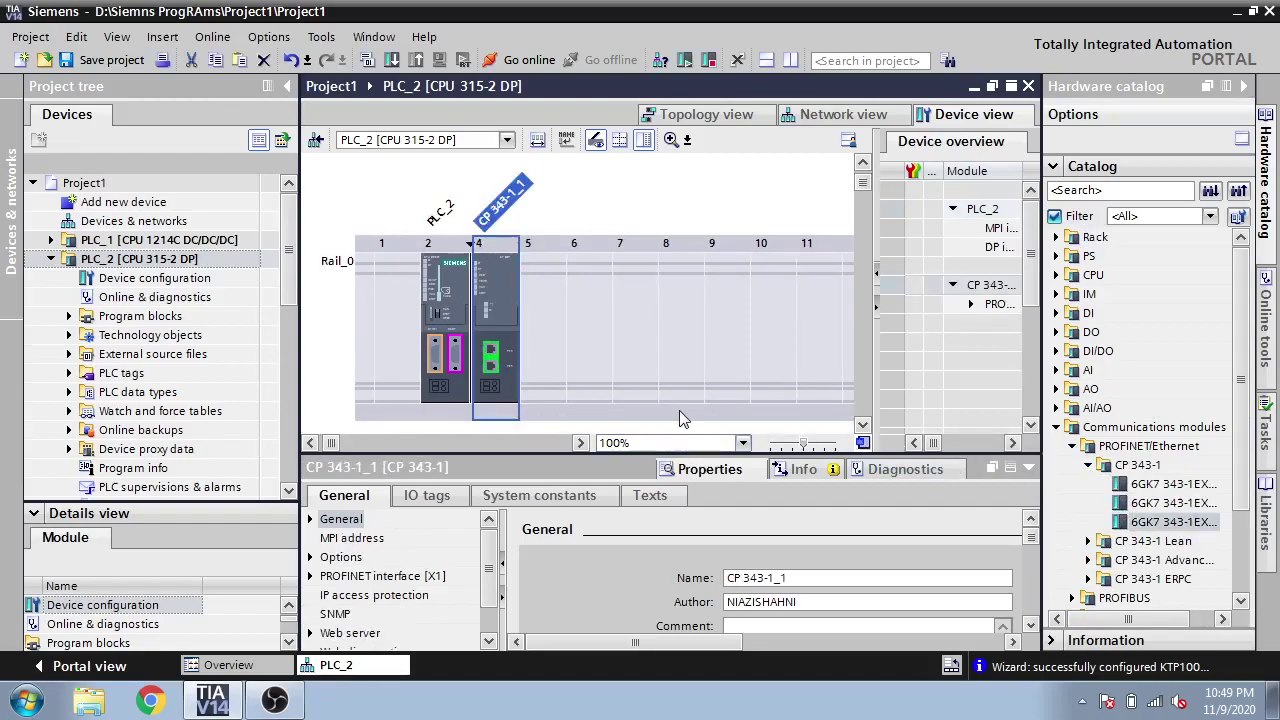
click(460, 300)
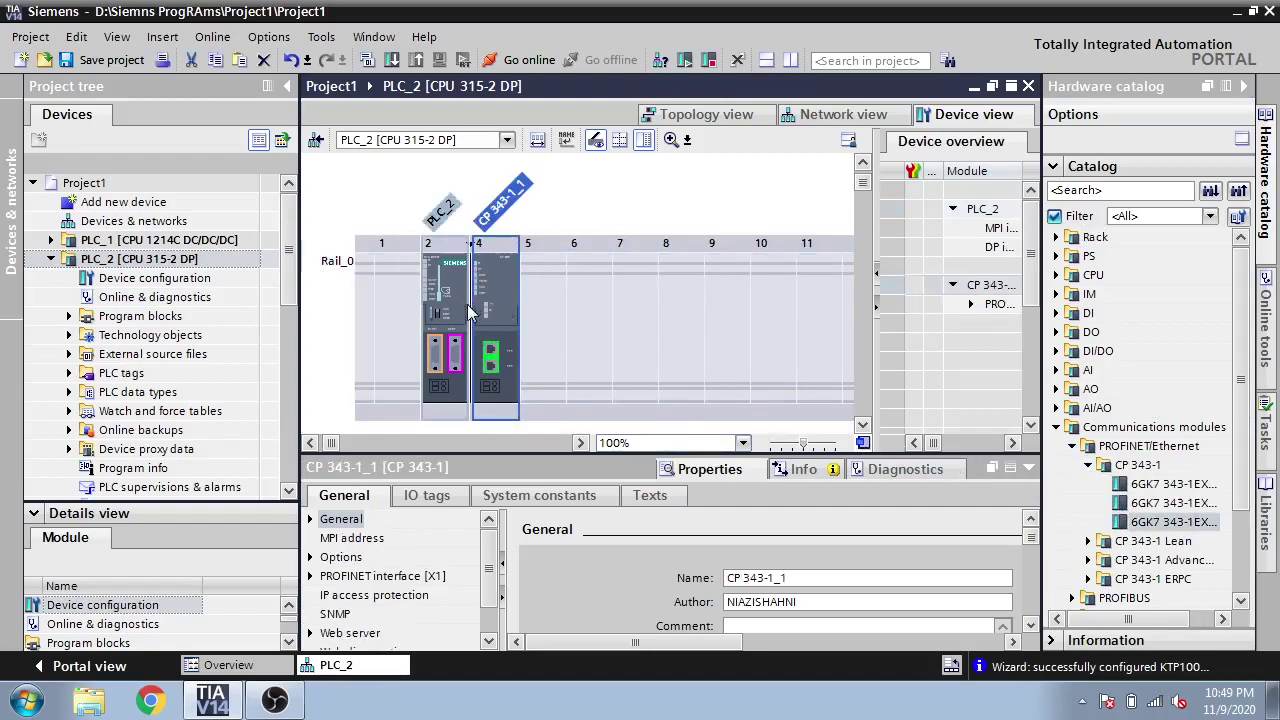
click(489, 299)
click(462, 301)
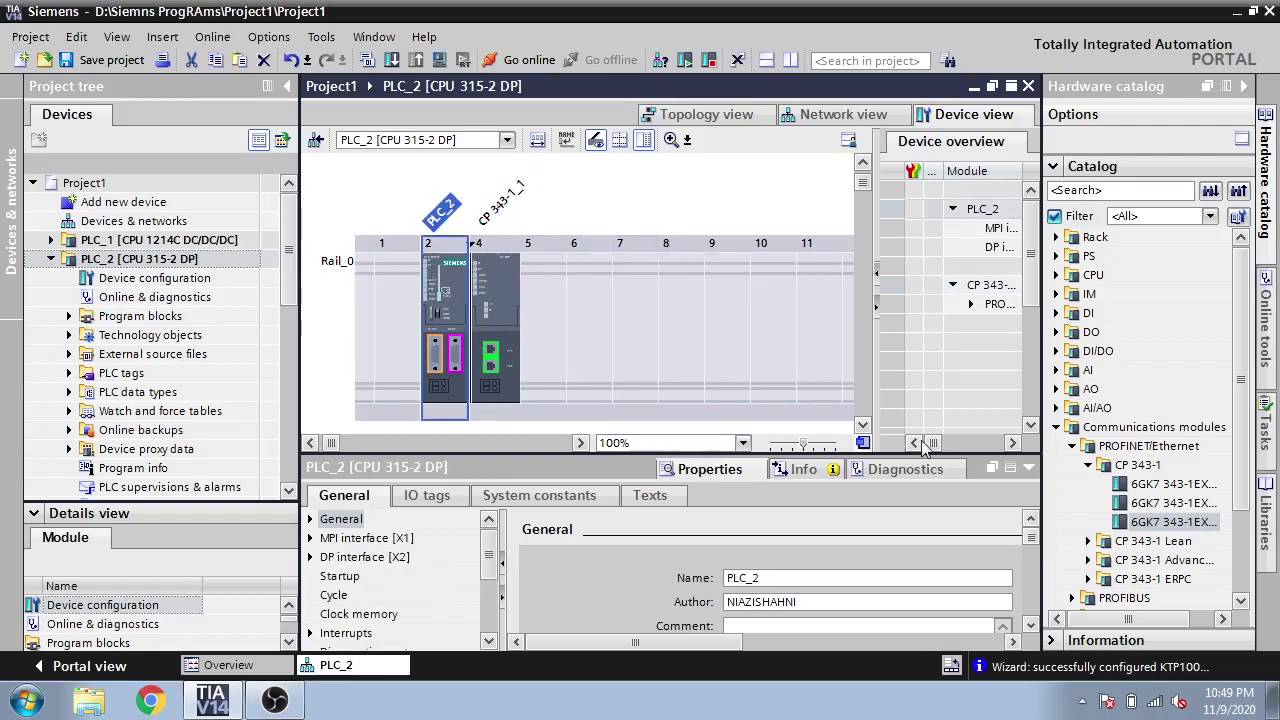
click(1057, 428)
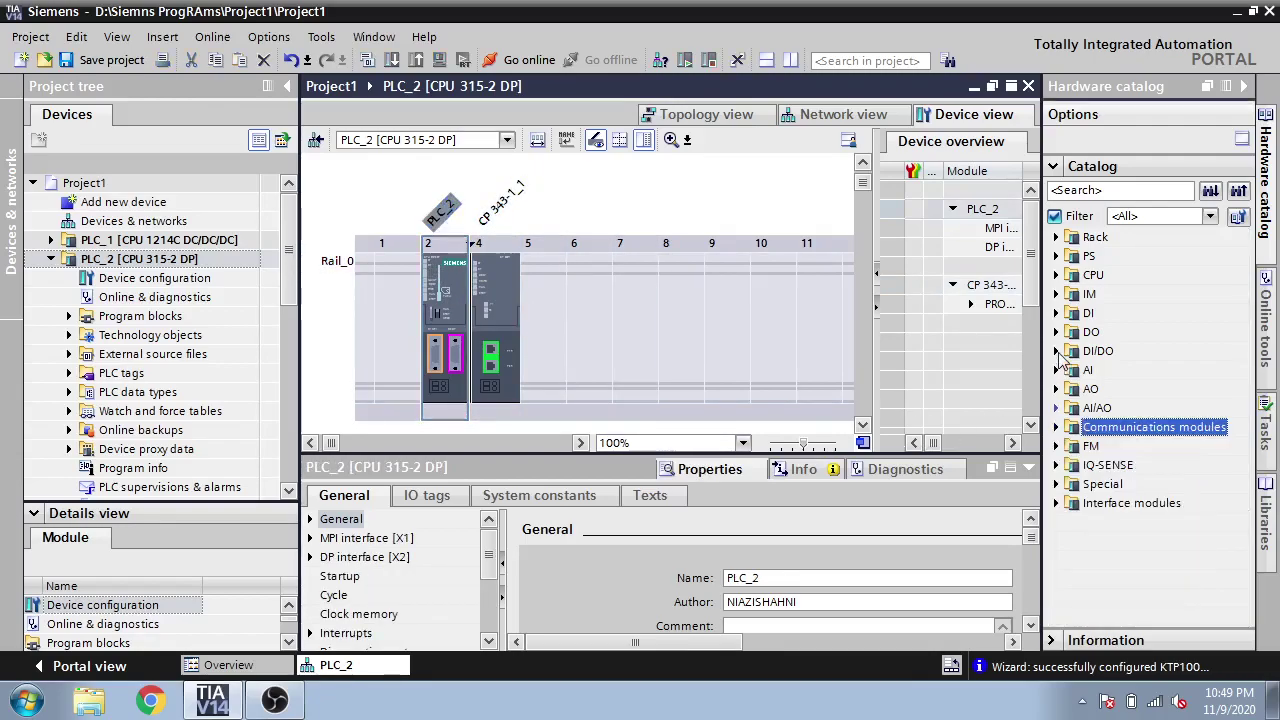
Insert the DI 16/DO 16x24VDC/0.5A module into slot 5 and AI 4/AO 4x14BIT/12BIT into slot 6.
click(1056, 351)
click(1072, 408)
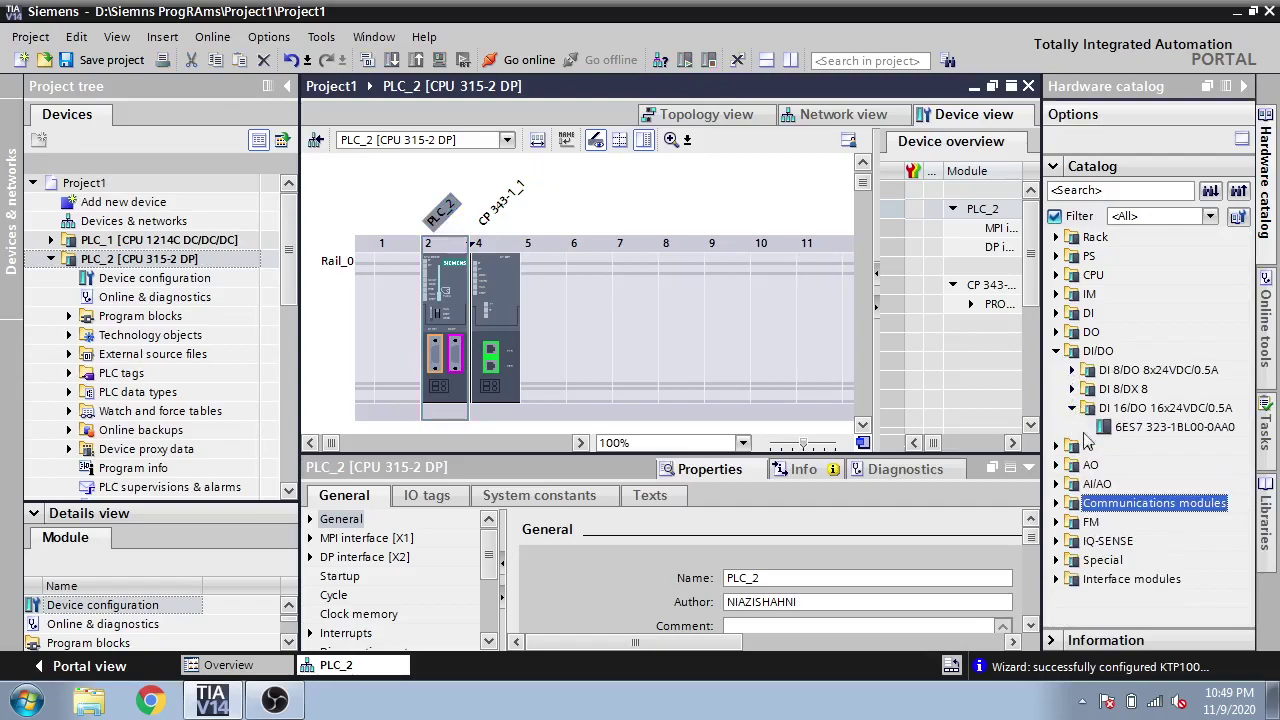
double_click(1110, 427)
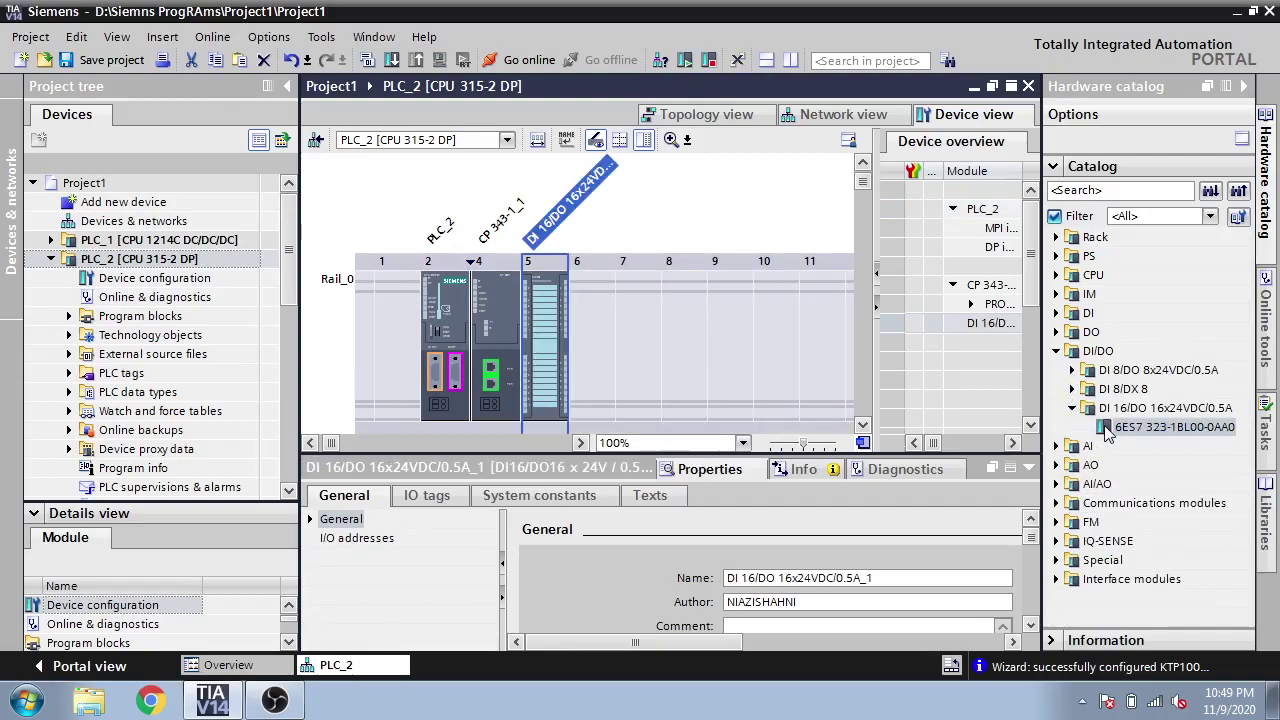
click(1056, 351)
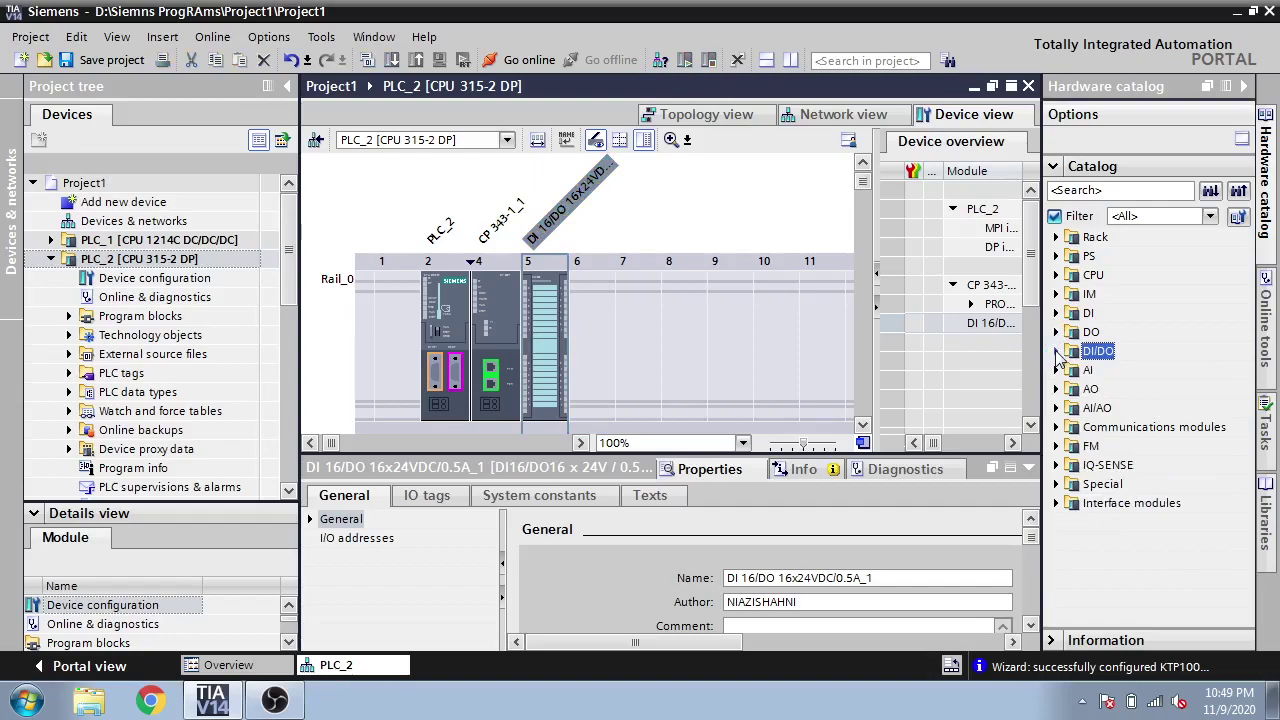
click(1057, 408)
click(1072, 465)
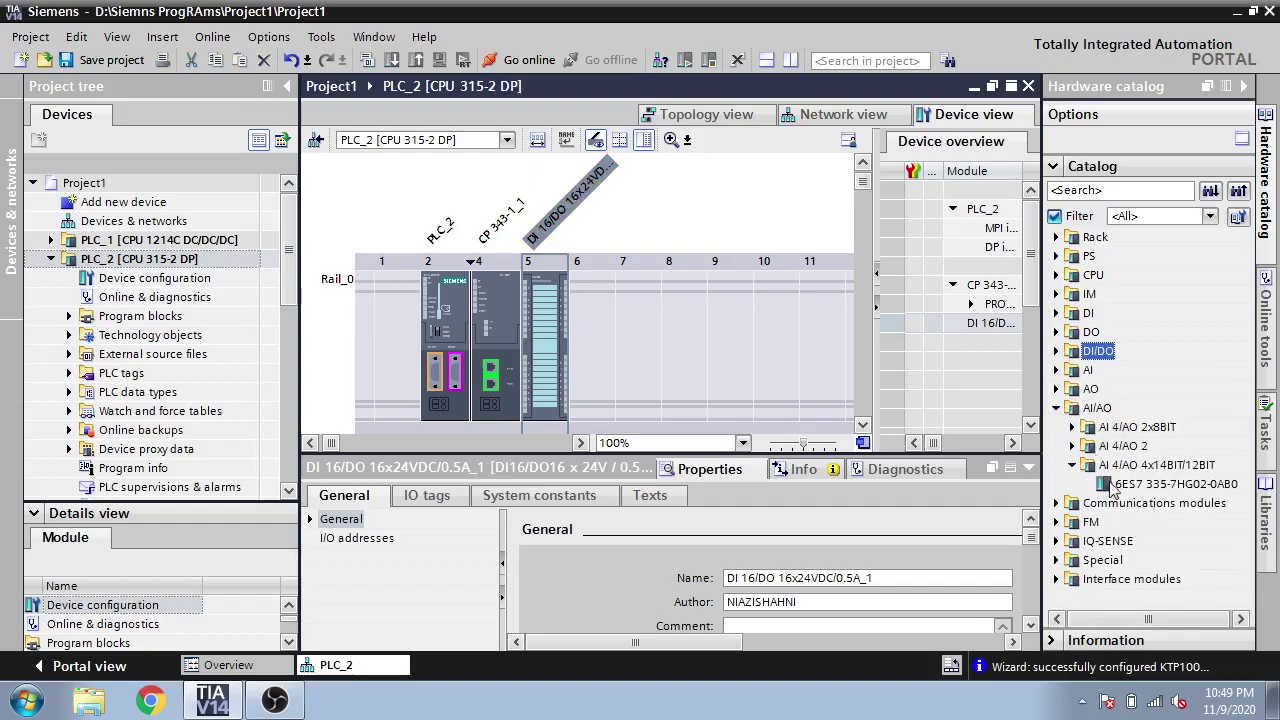
double_click(1118, 484)
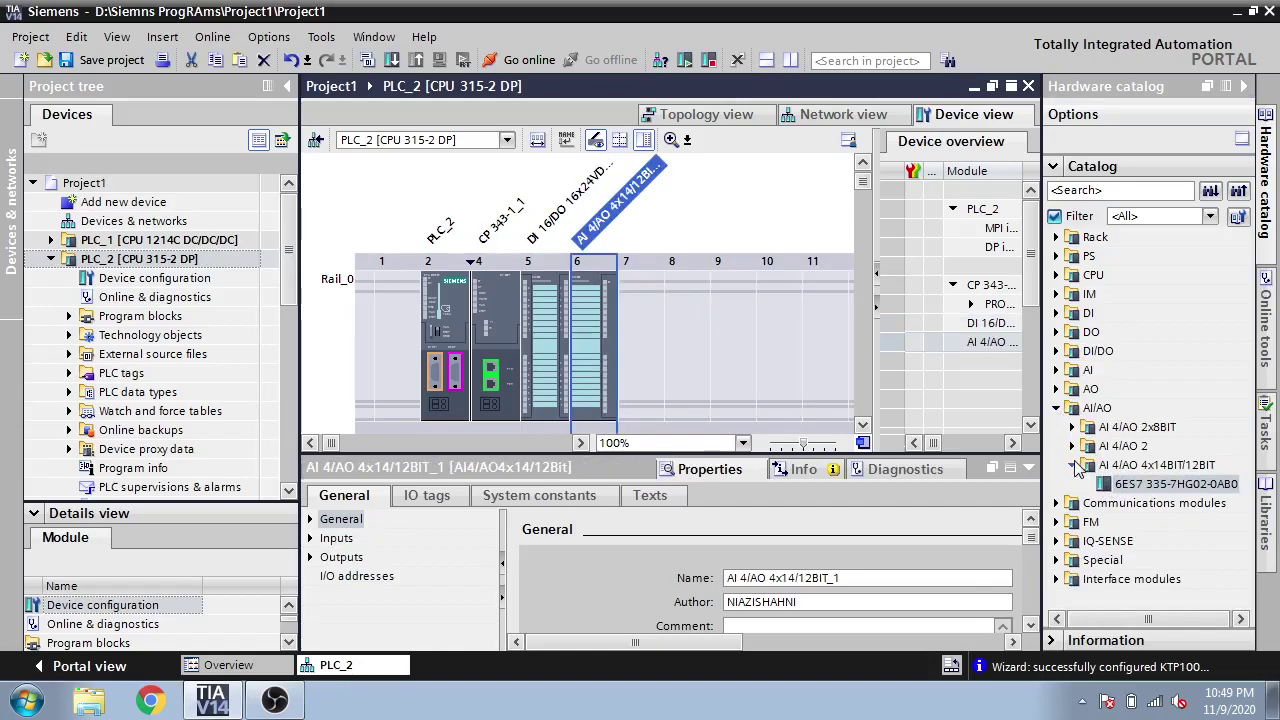
click(1072, 465)
click(1057, 408)
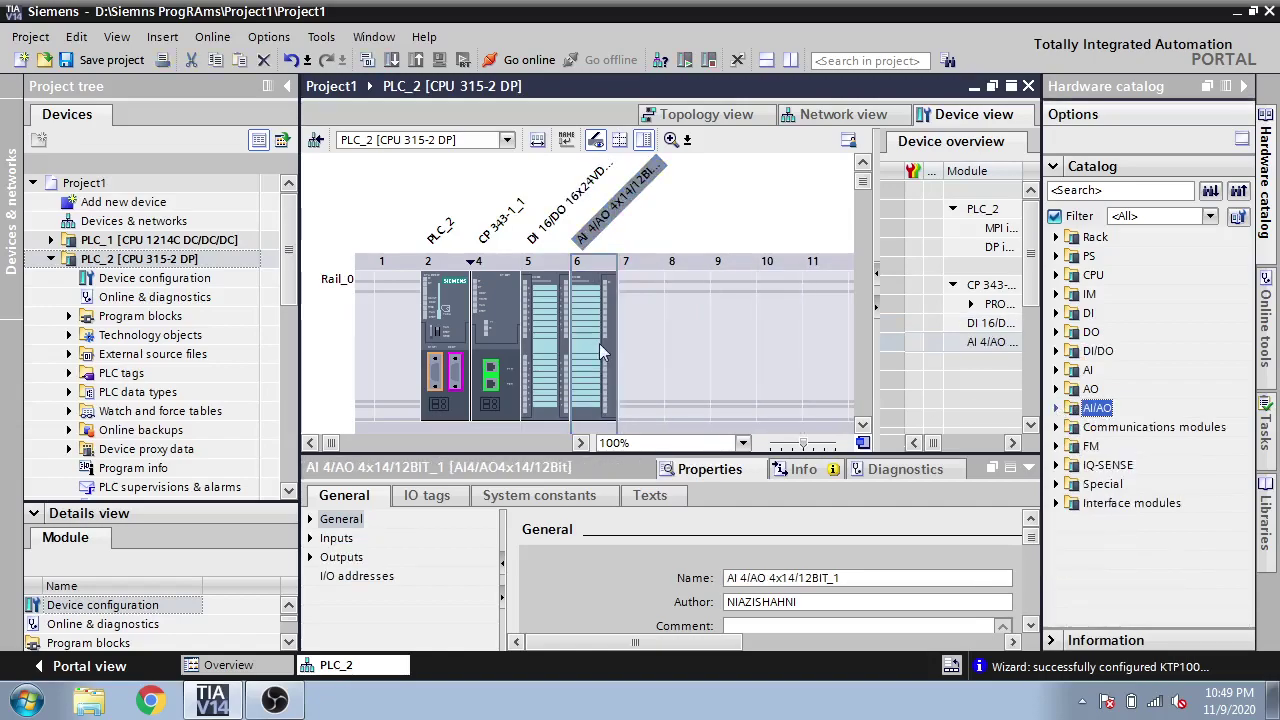
Insert the PS 307 5A Outdoor power supply into slot 1.
click(1056, 256)
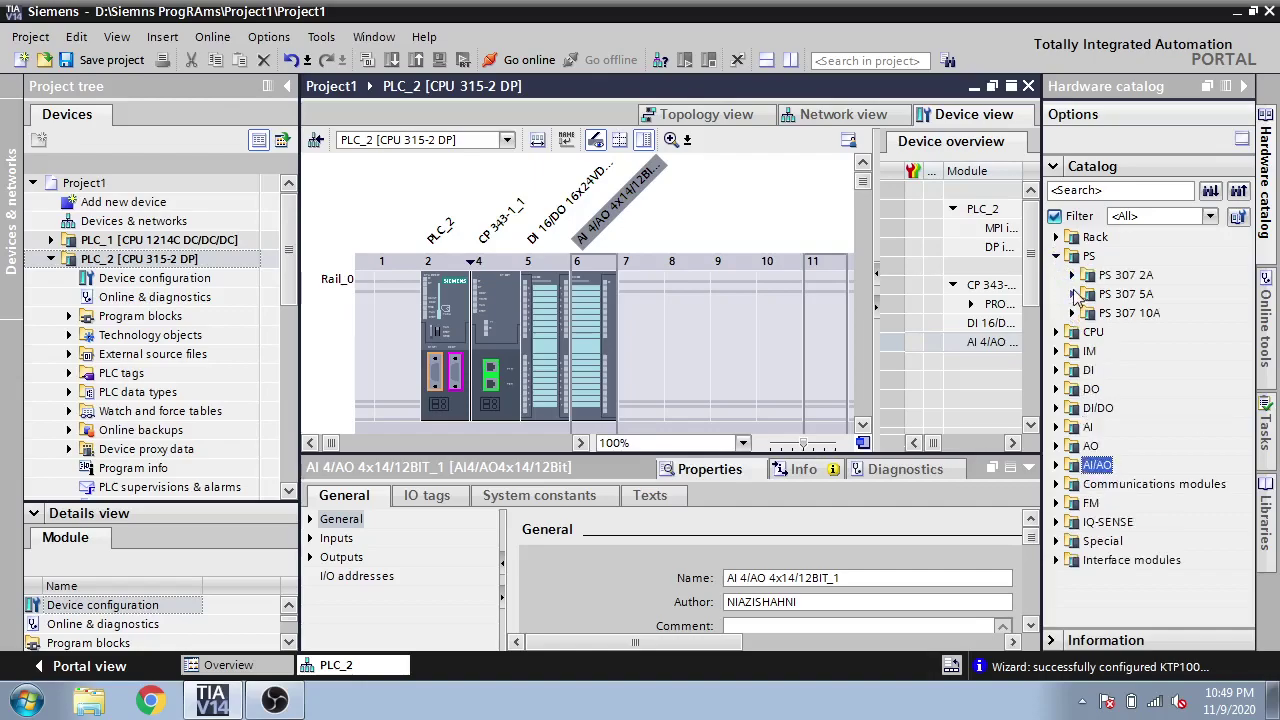
click(1072, 294)
double_click(1115, 350)
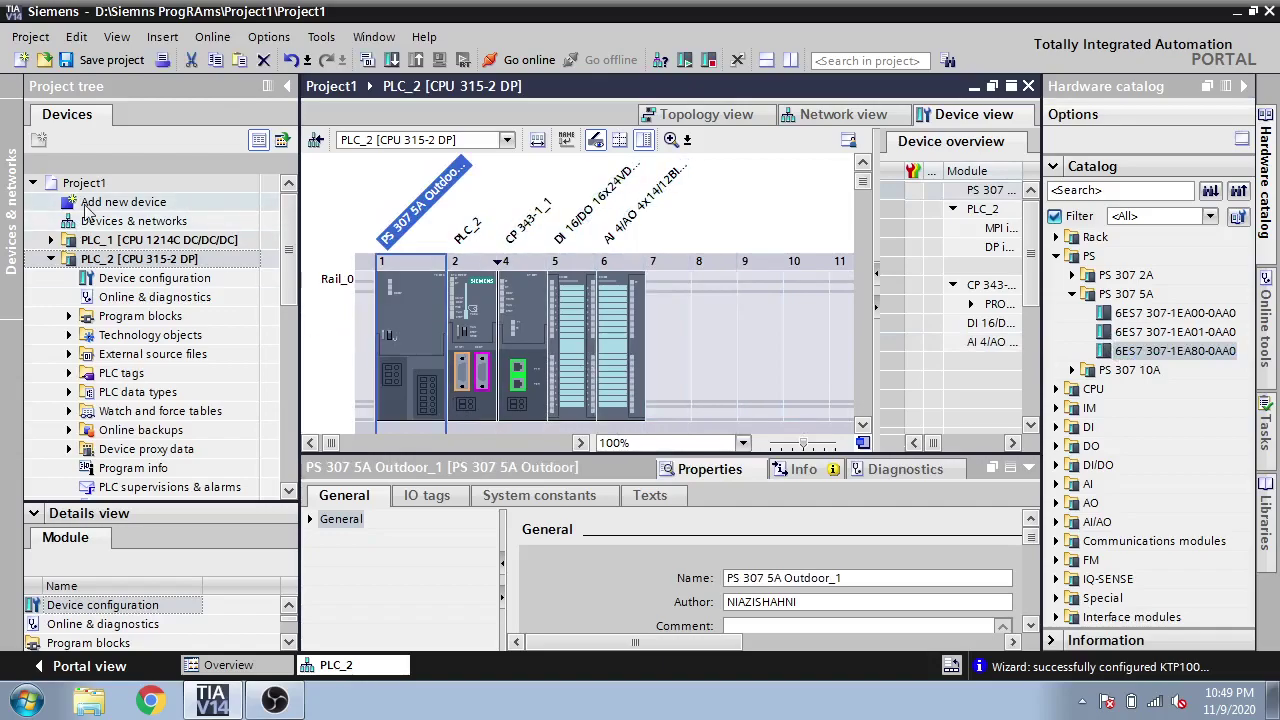
click(51, 258)
Open PLC_1's device configuration and select empty rack slot 102.
click(51, 240)
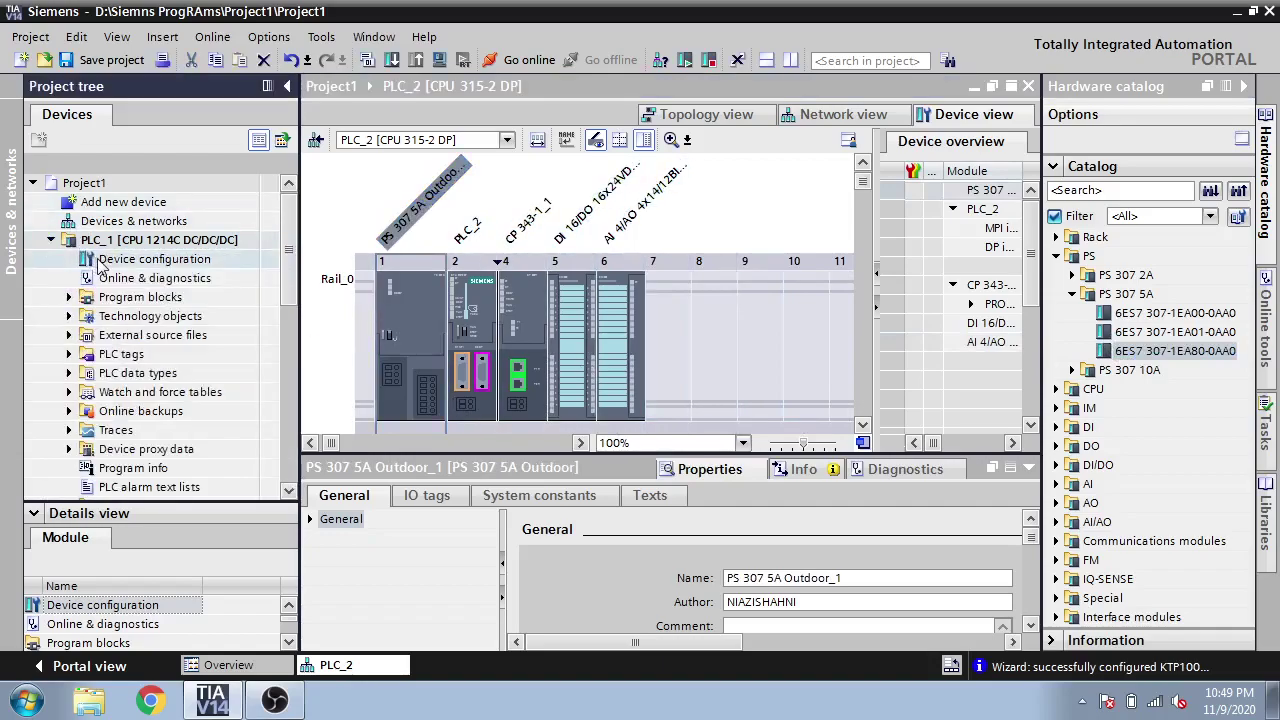
double_click(150, 258)
click(494, 361)
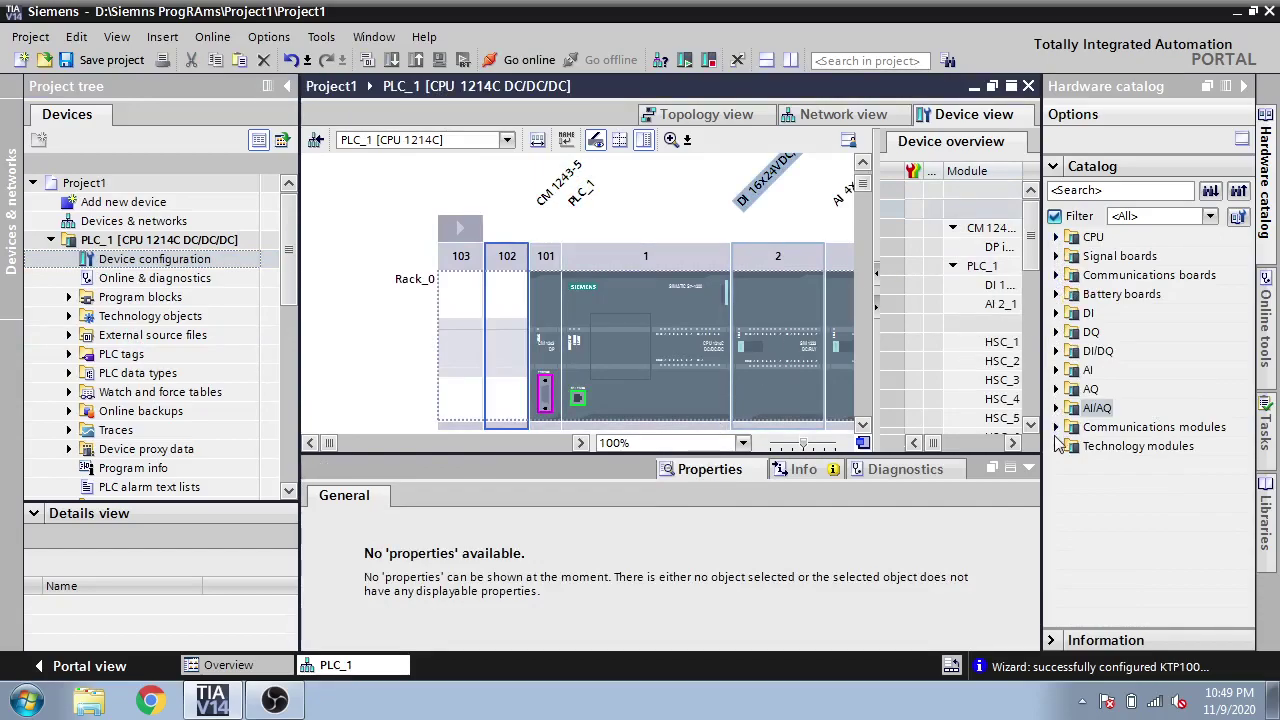
Browse the signal board, battery board and CPU catalog folders.
click(1056, 256)
click(1056, 256)
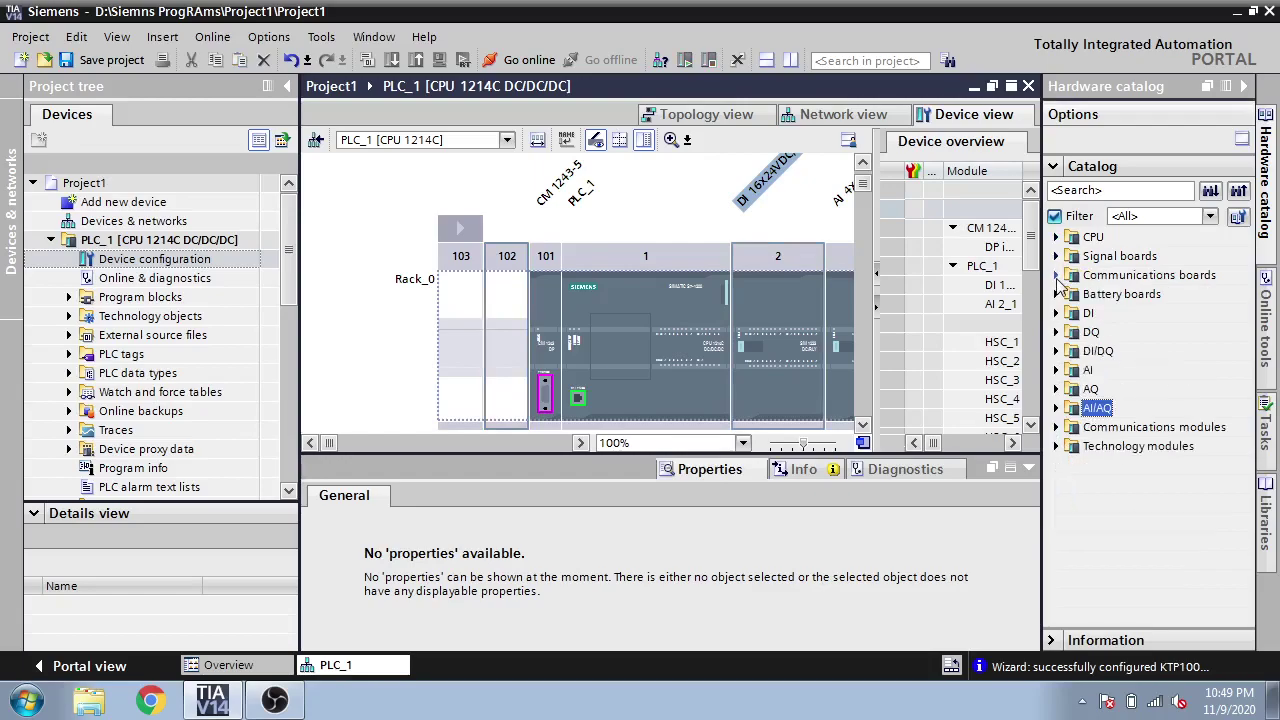
click(1056, 294)
click(1056, 294)
click(1056, 294)
click(1056, 294)
click(1056, 237)
click(1056, 237)
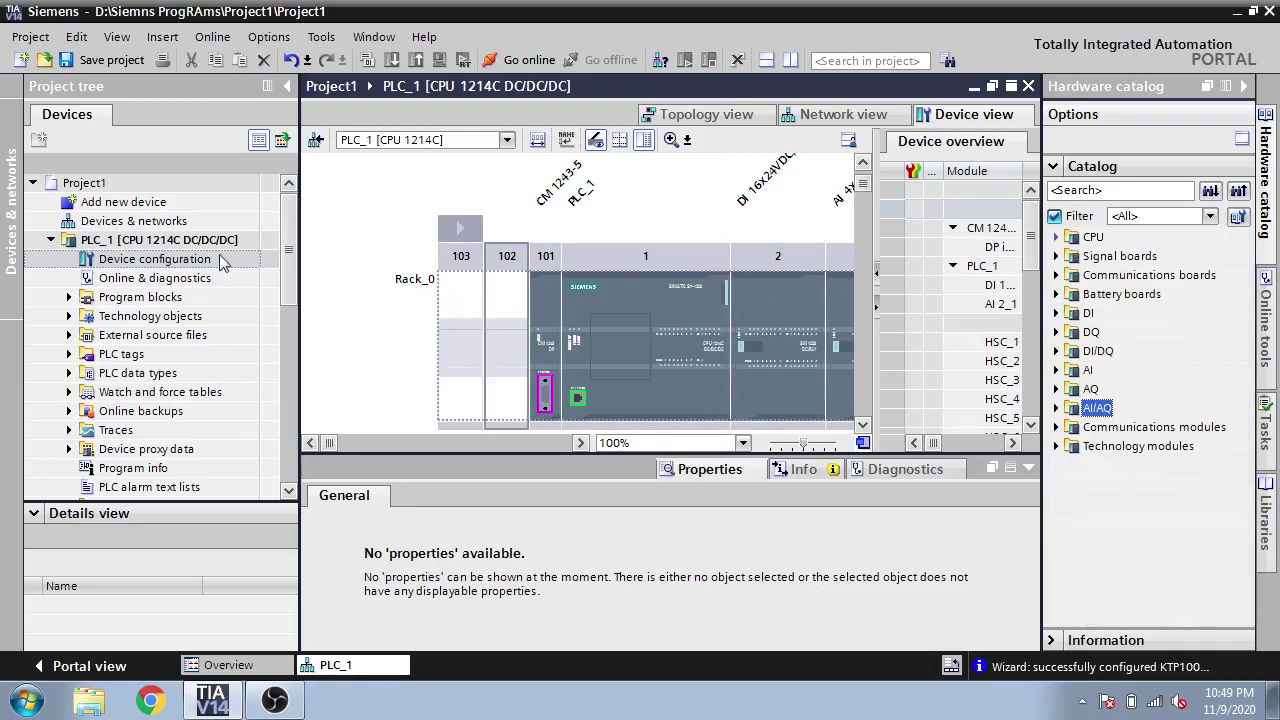
click(50, 240)
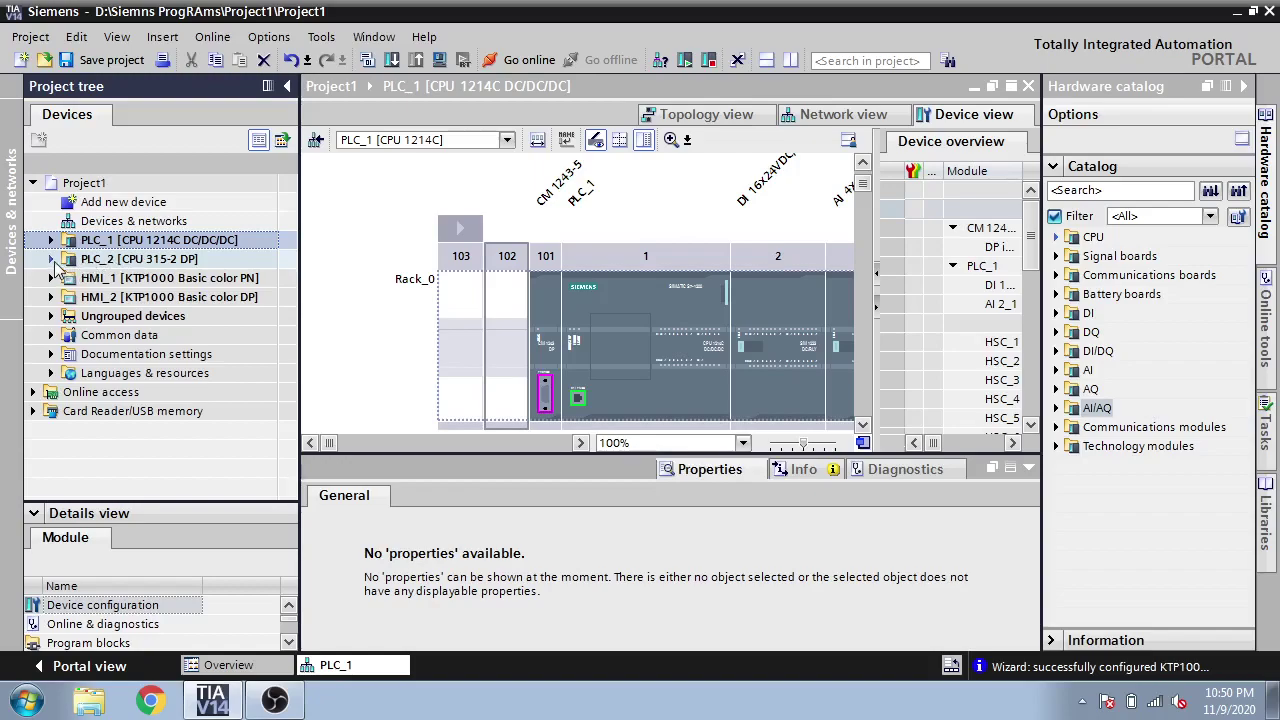
double_click(139, 241)
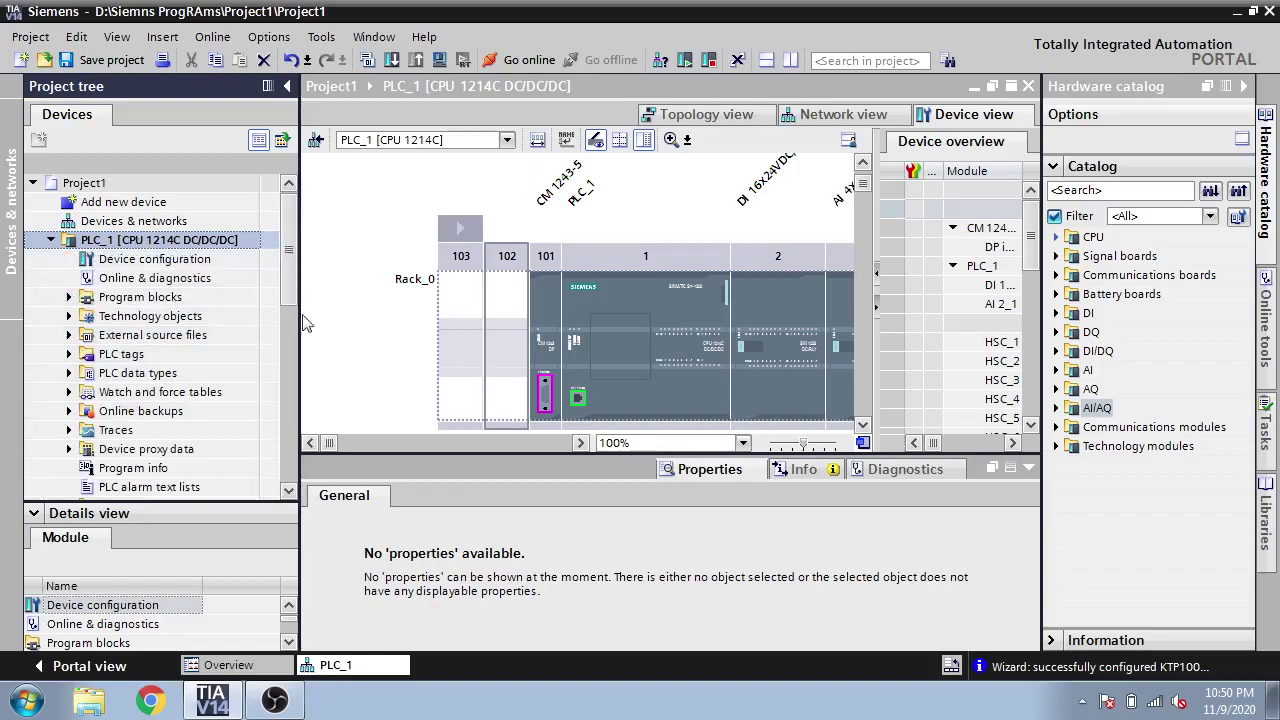
Set PLC_1's PROFINET IP to 192.168.0.2 and connect it to new subnet PN/IE_1.
click(578, 398)
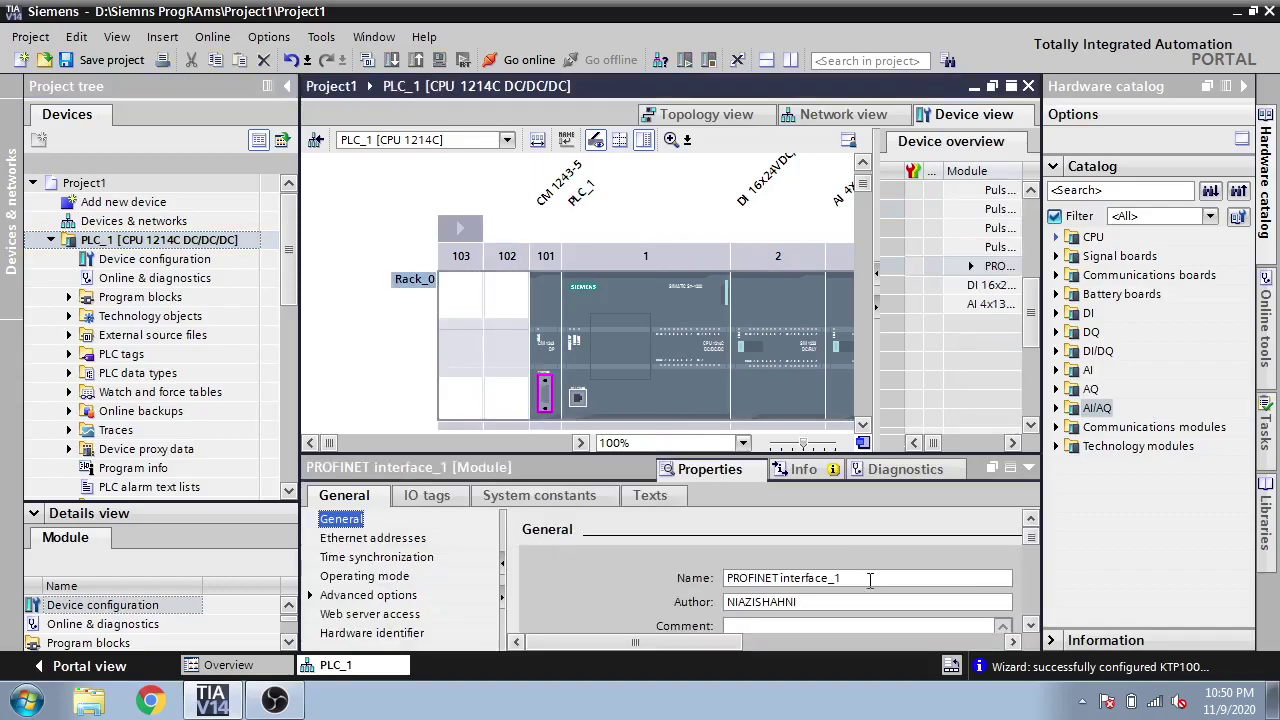
click(1029, 626)
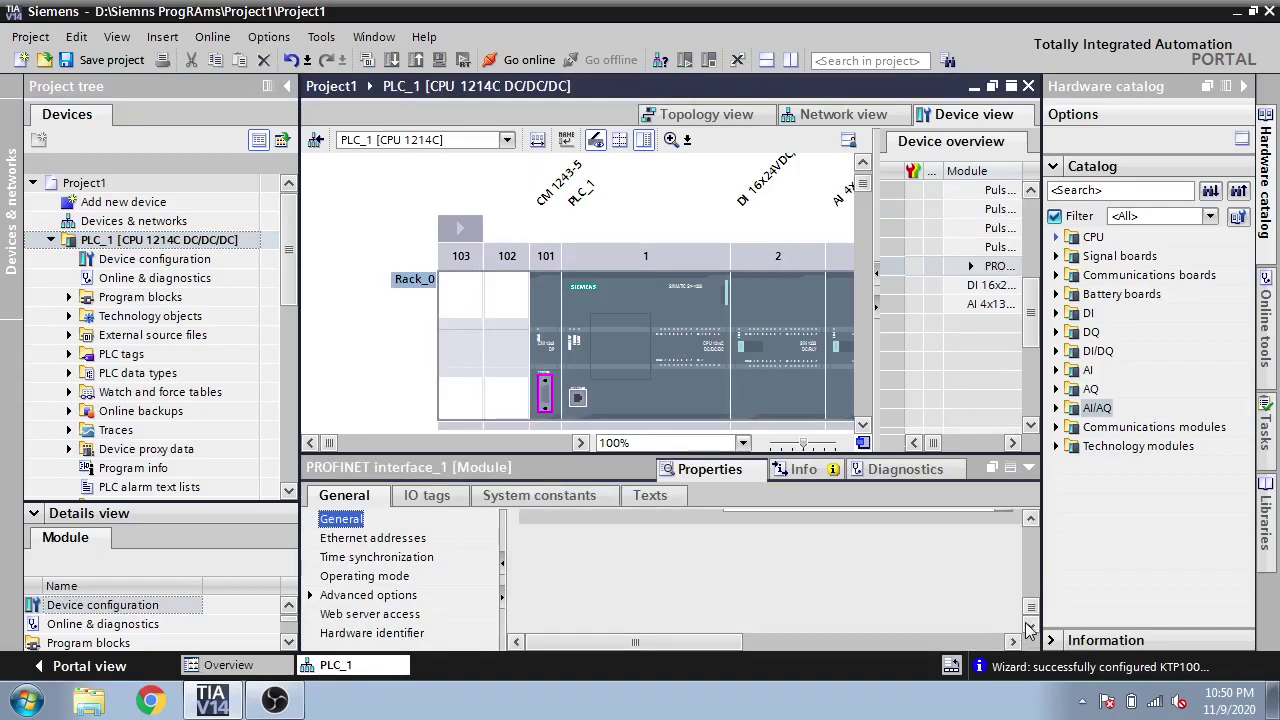
click(430, 541)
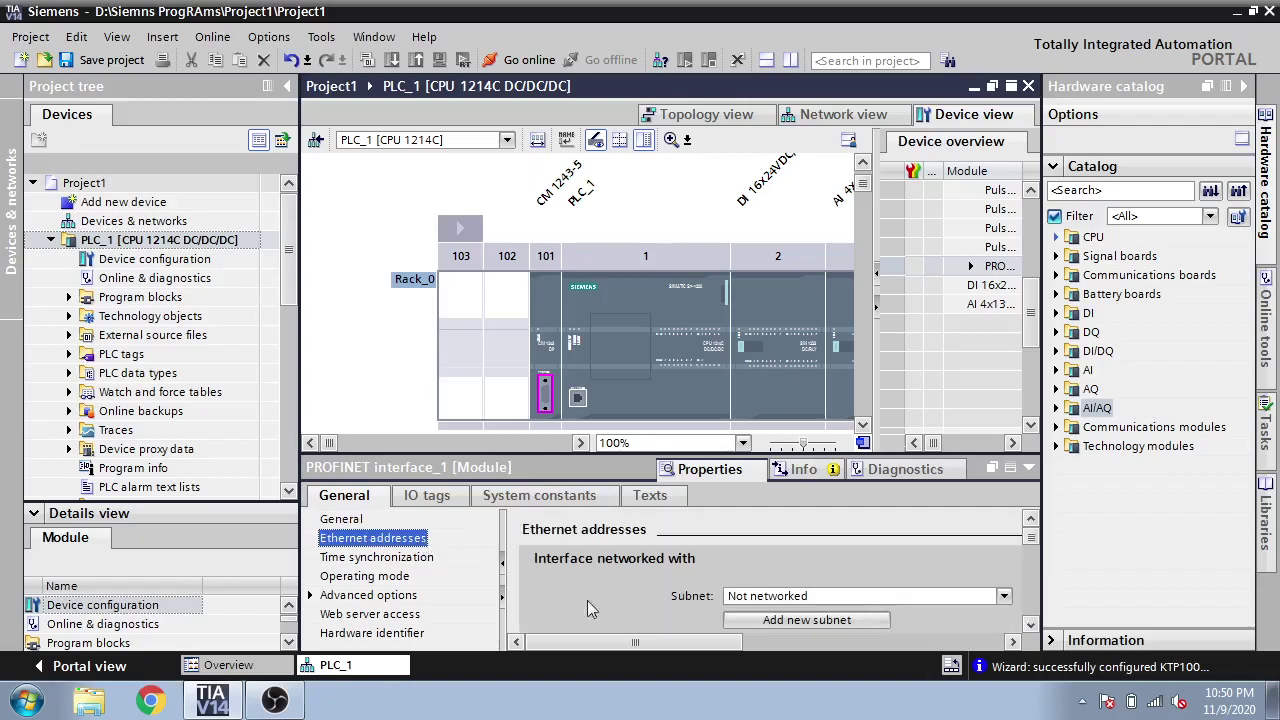
click(1030, 626)
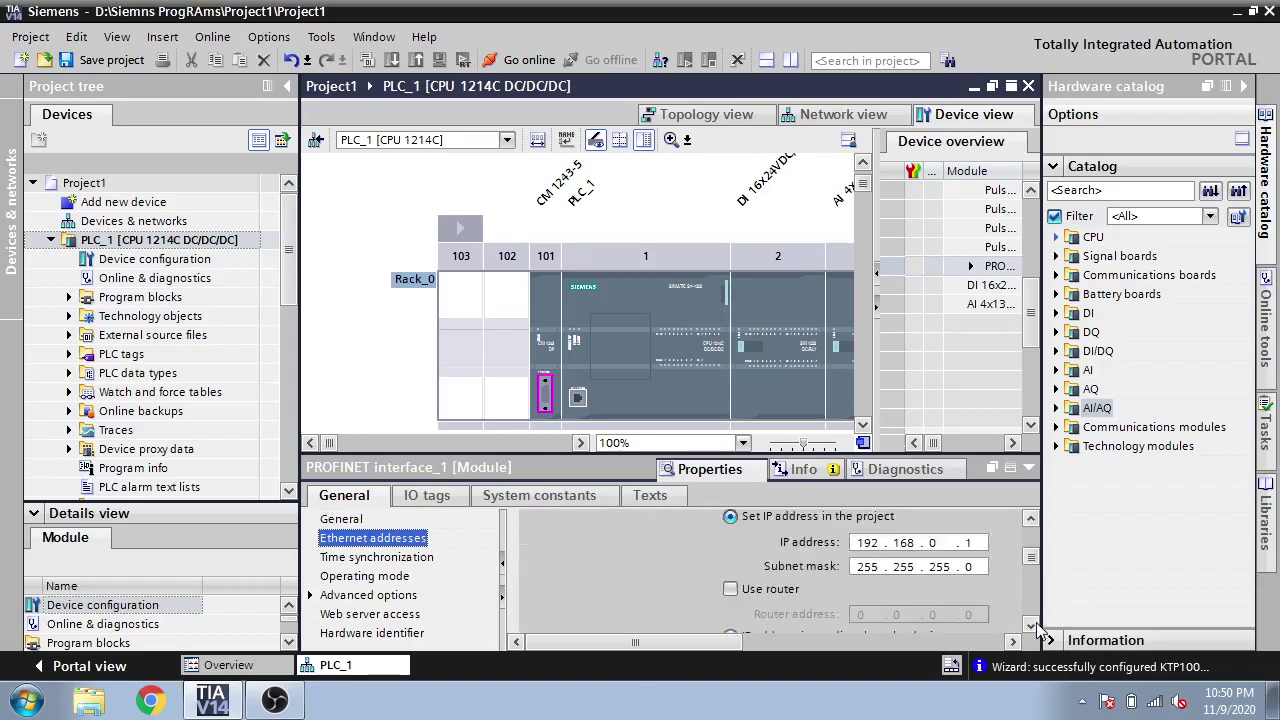
scroll(1035, 578, up, 2)
click(968, 542)
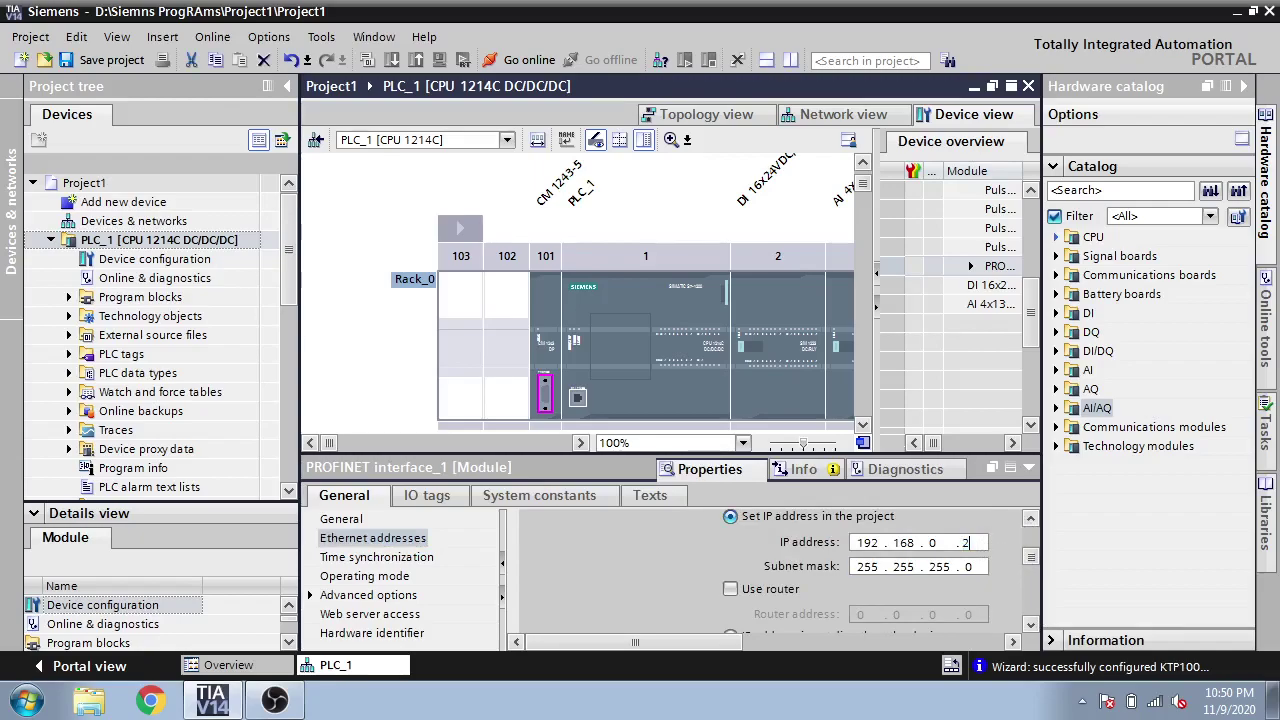
text(2)
scroll(1022, 524, up, 2)
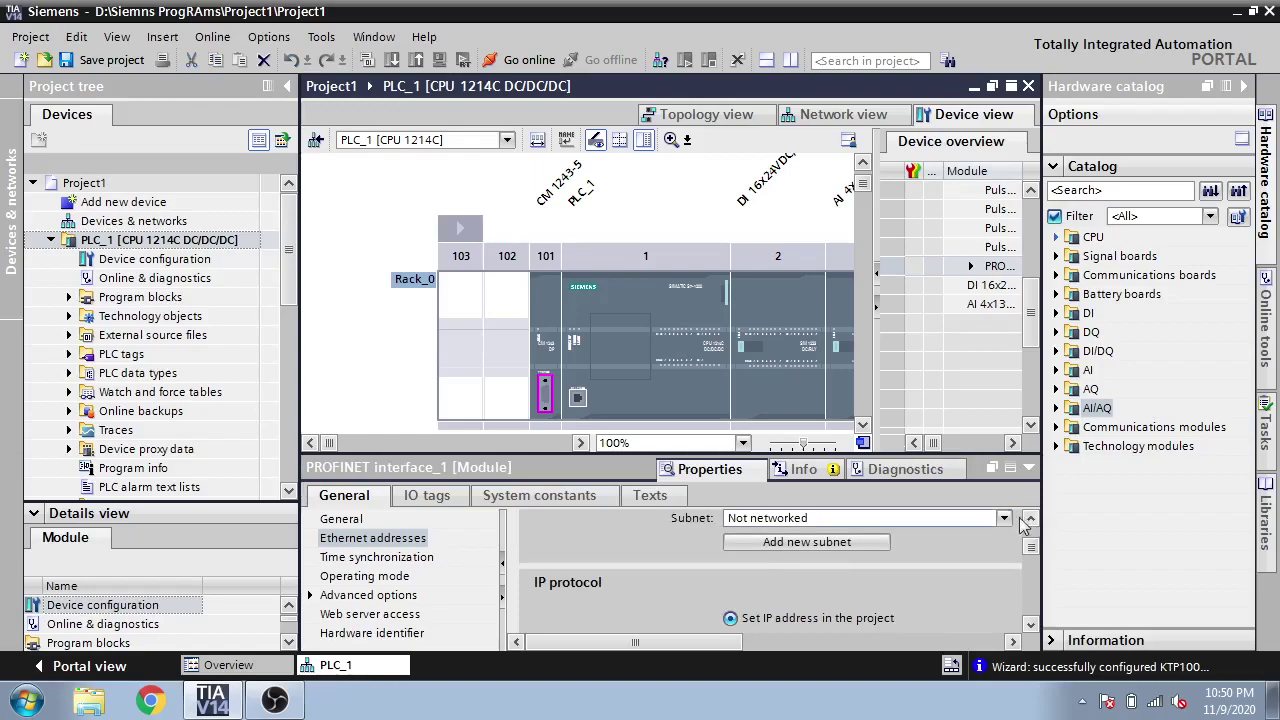
click(866, 542)
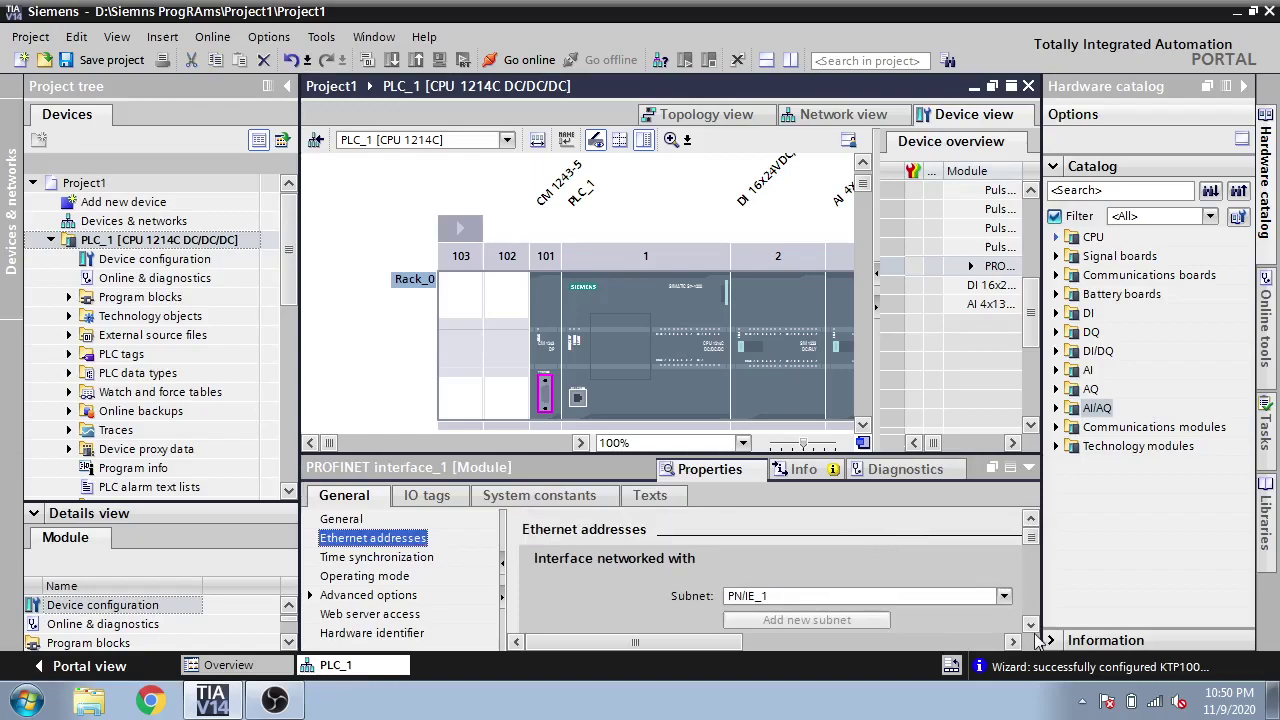
scroll(1030, 545, down, 1)
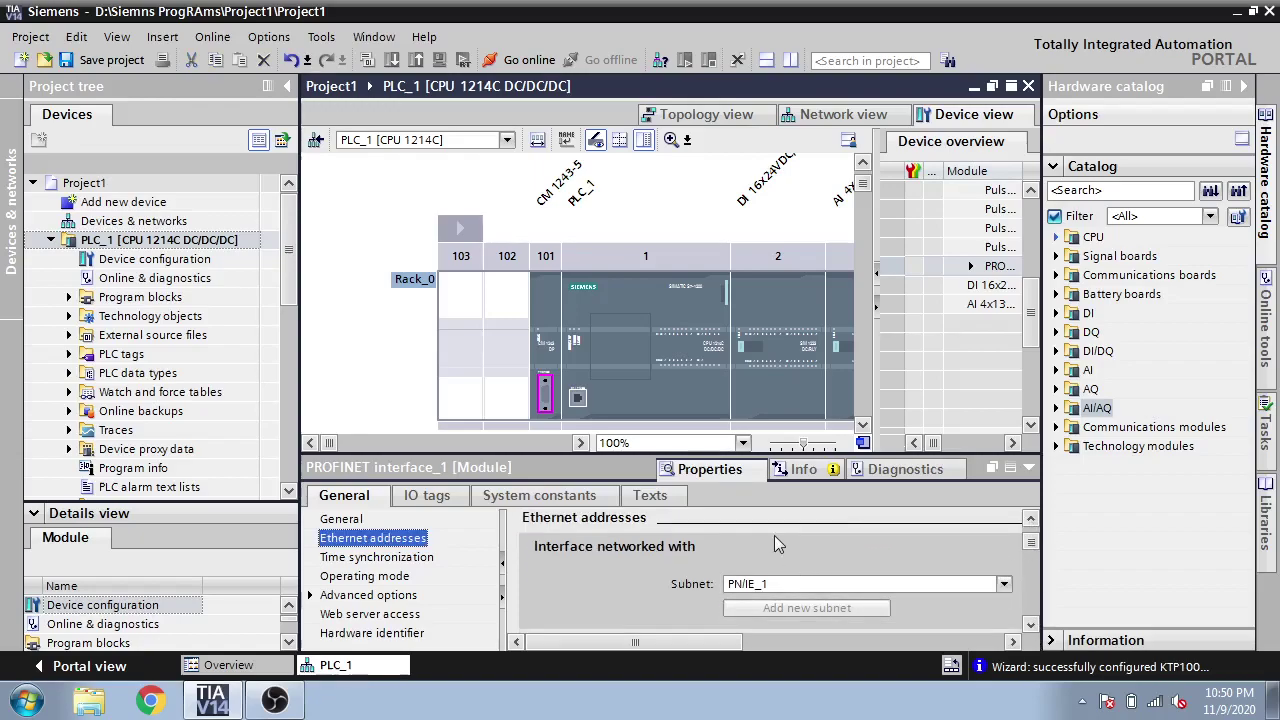
Collapse PLC_1 in the project tree to reveal the other devices.
click(51, 241)
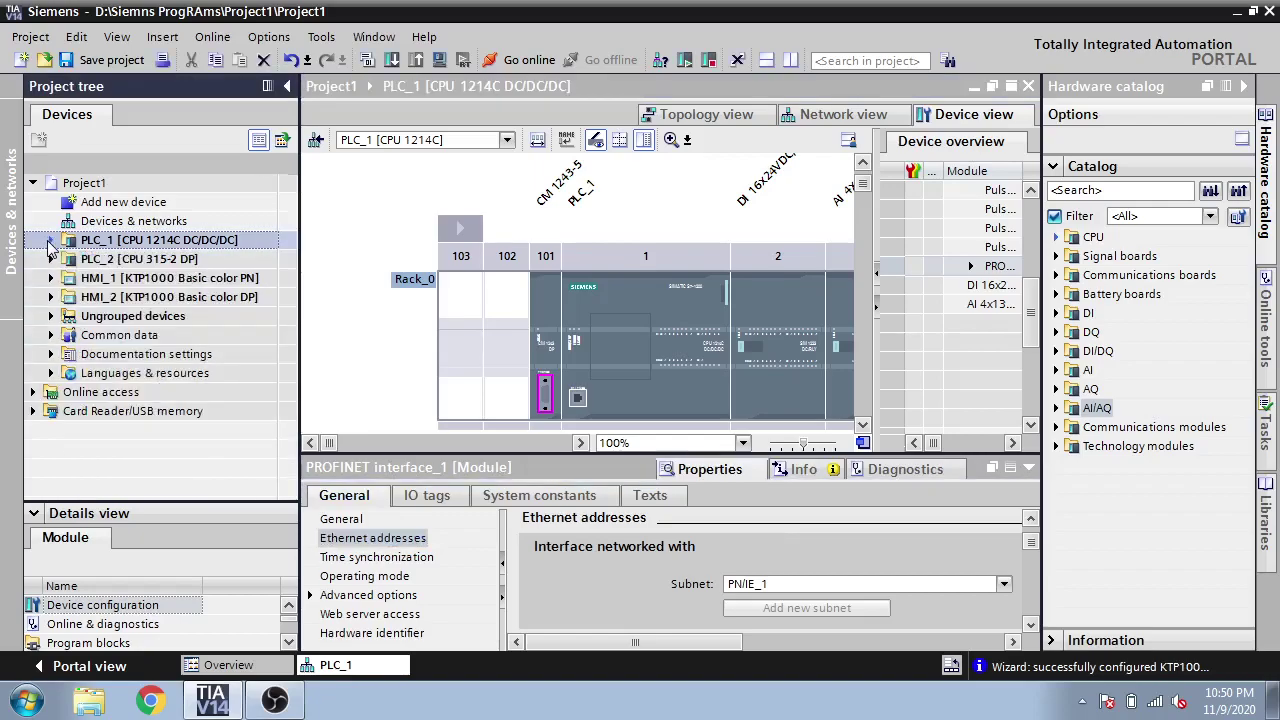
click(51, 241)
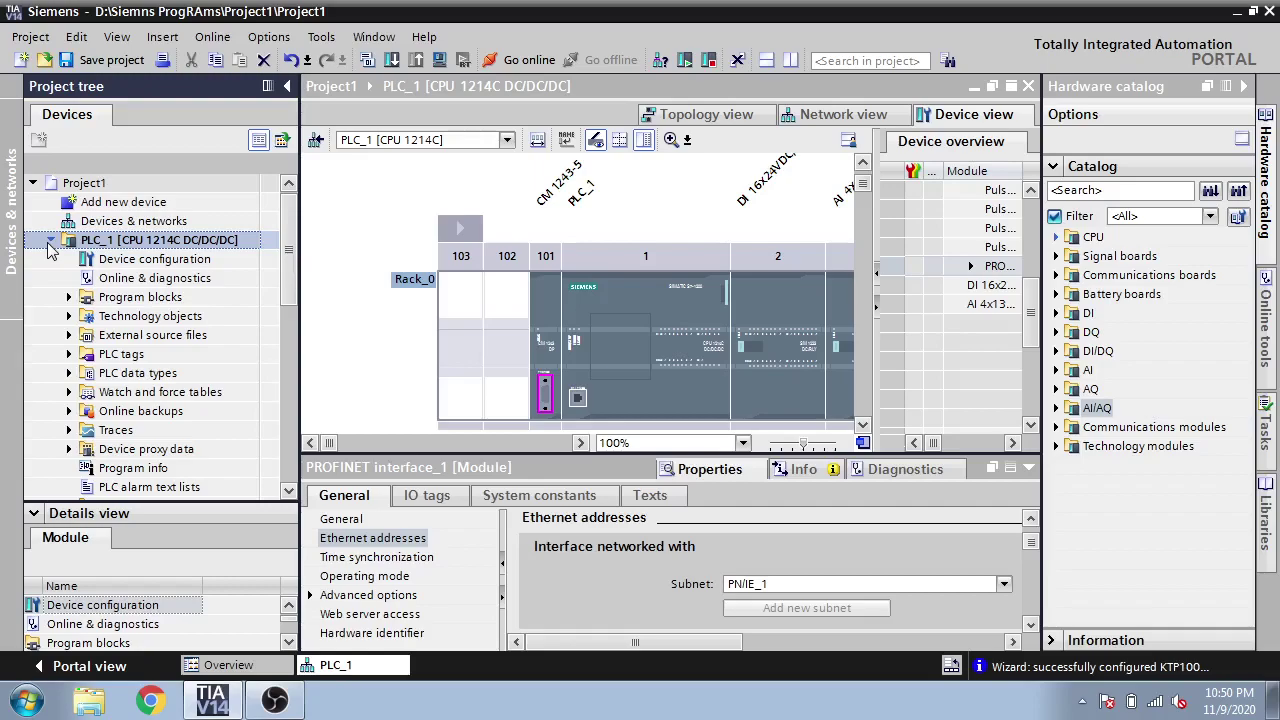
click(51, 241)
Open PLC_2's device configuration and show the CP 343 interface's Ethernet address settings.
click(51, 259)
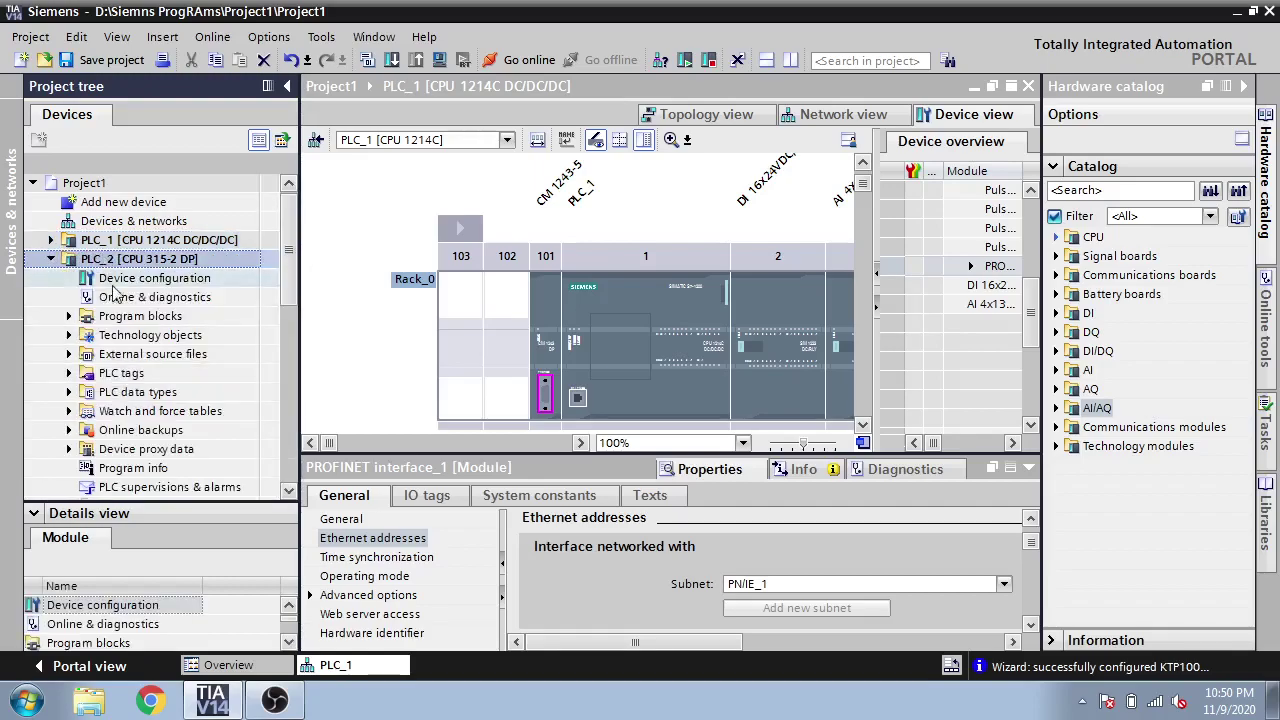
double_click(185, 279)
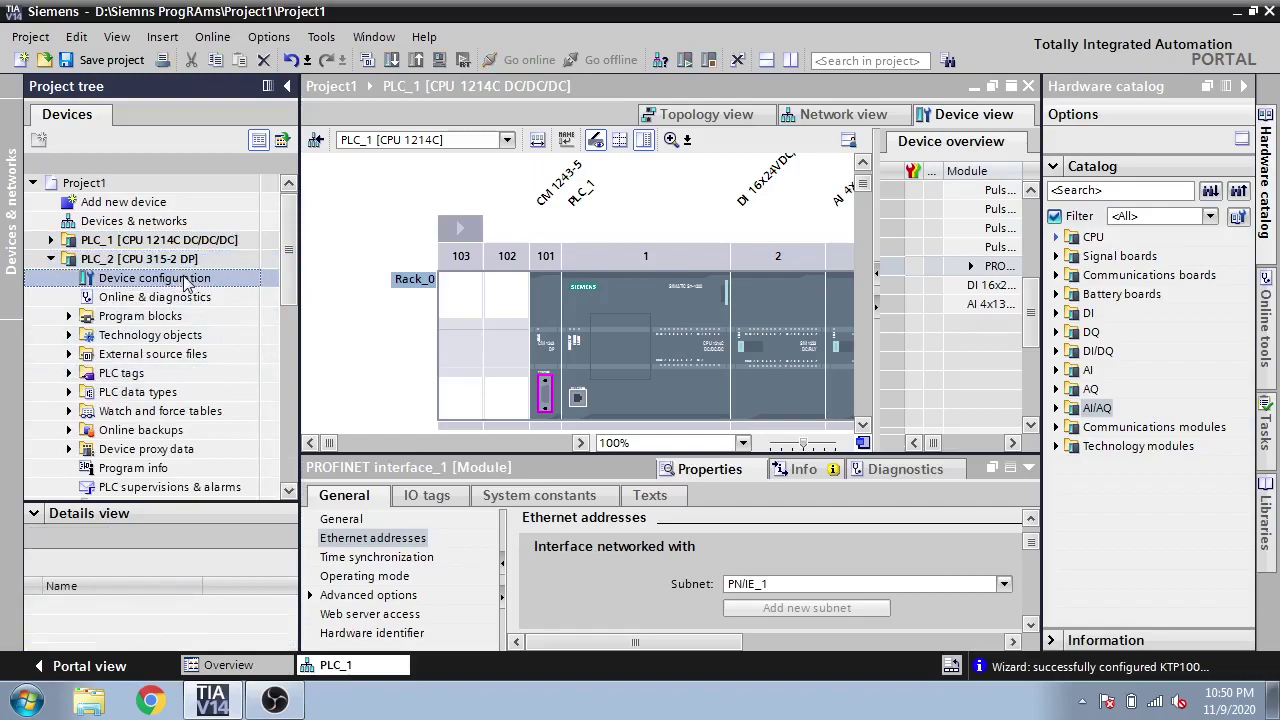
click(598, 376)
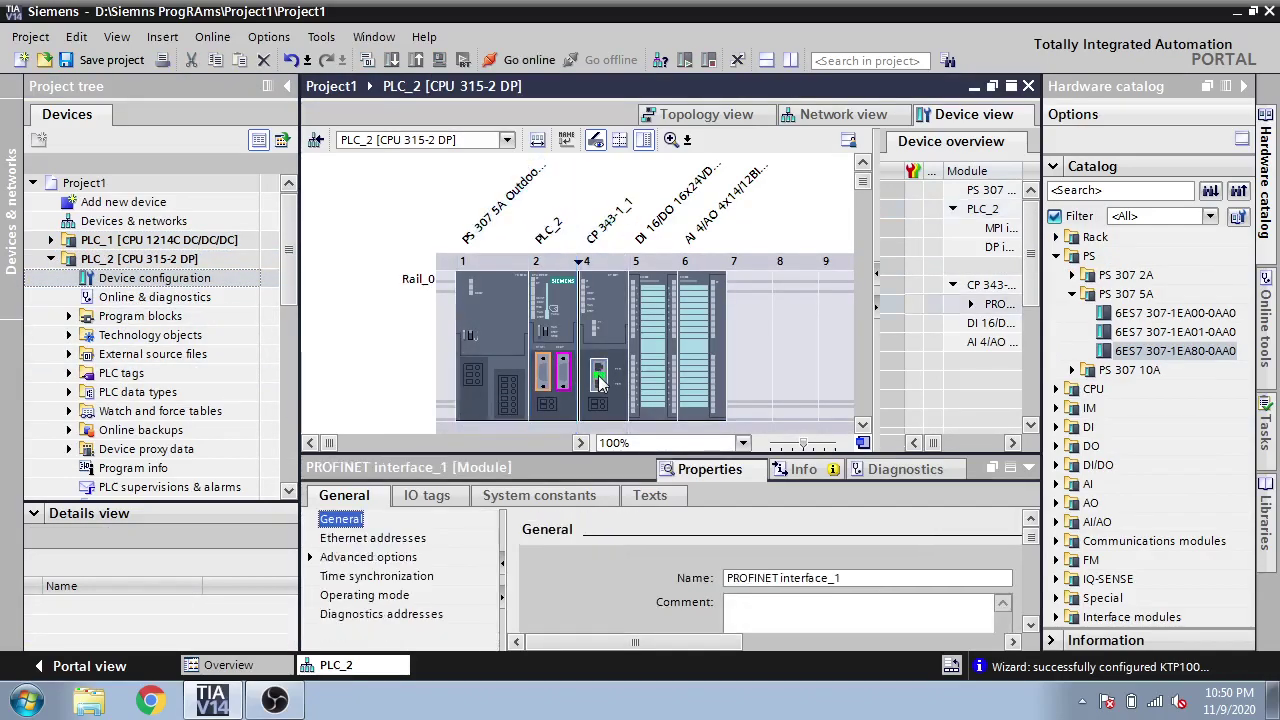
scroll(1028, 612, down, 3)
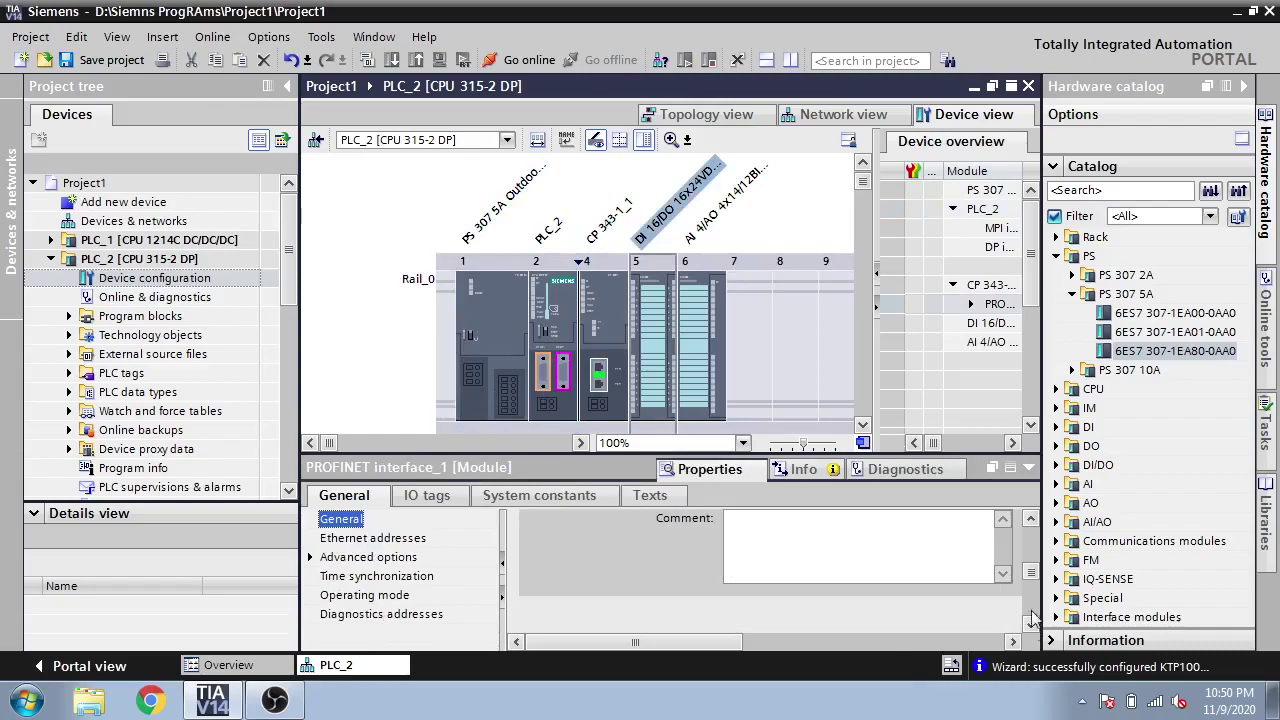
drag(1033, 600, 690, 600)
click(420, 542)
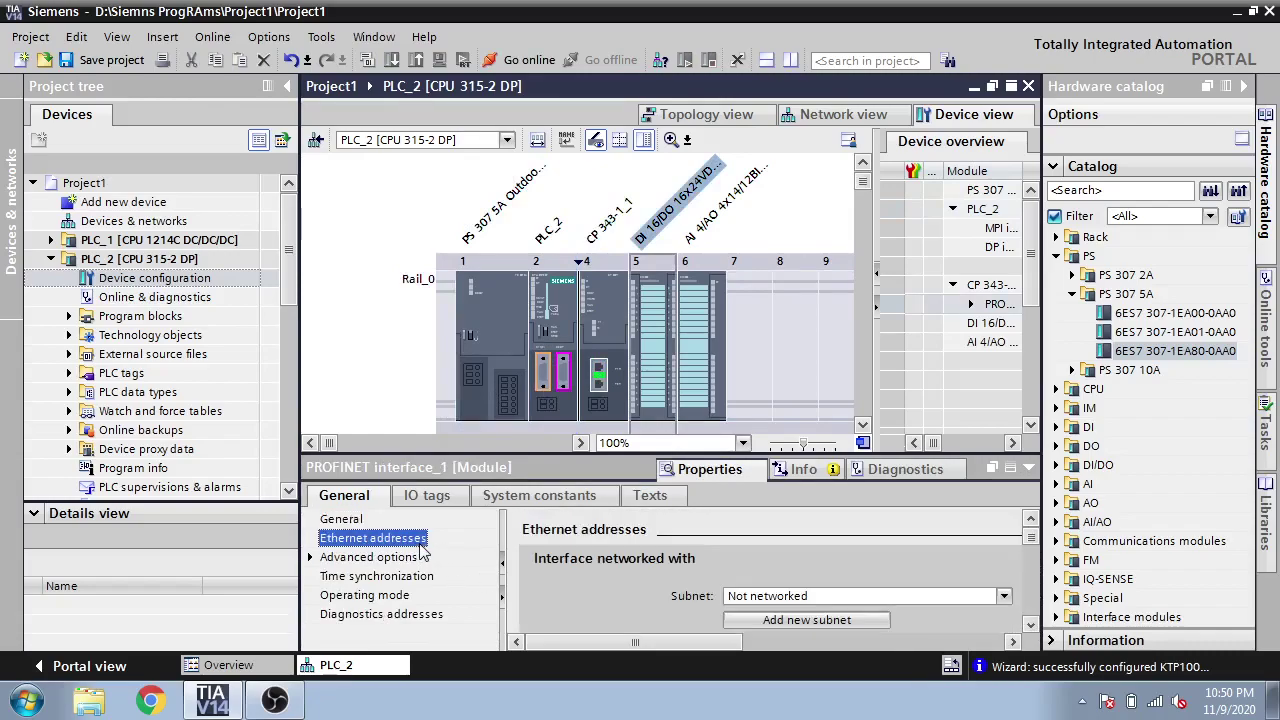
Leave the CP 343 PROFINET interface not networked and select the CPU's DP interface.
click(1031, 628)
click(1031, 628)
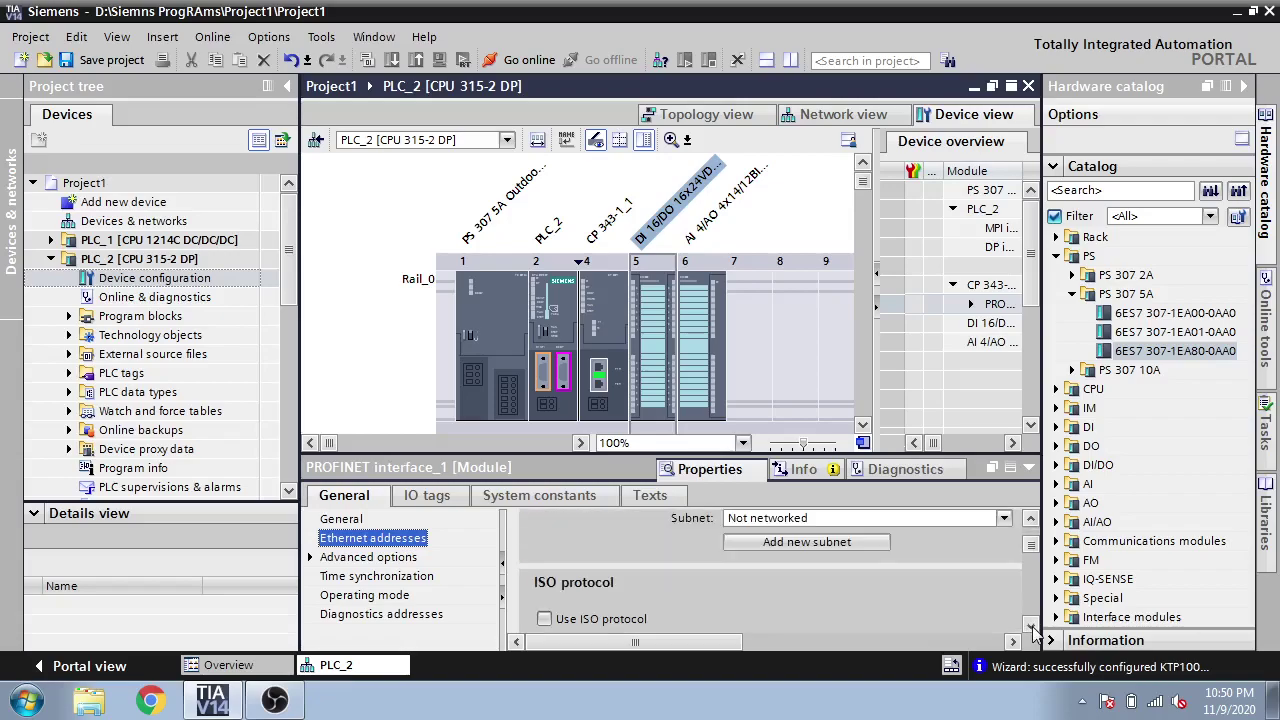
click(1031, 628)
click(1030, 521)
click(1003, 518)
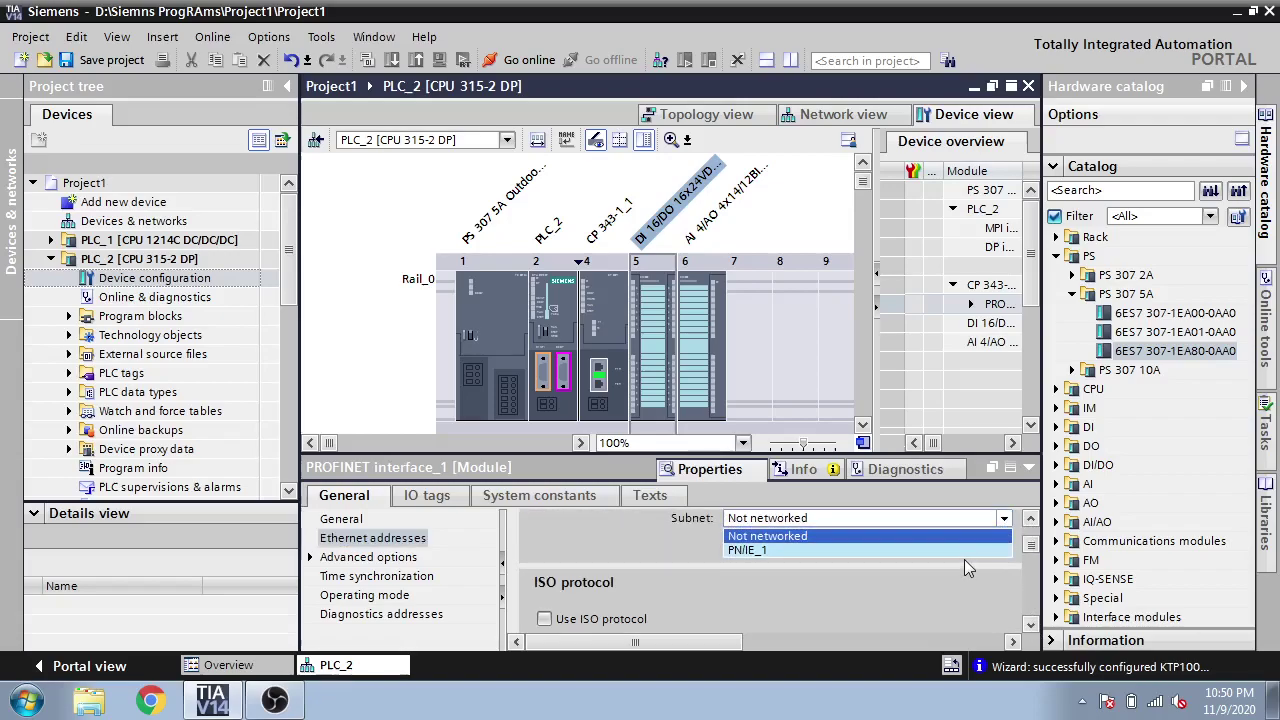
click(1004, 519)
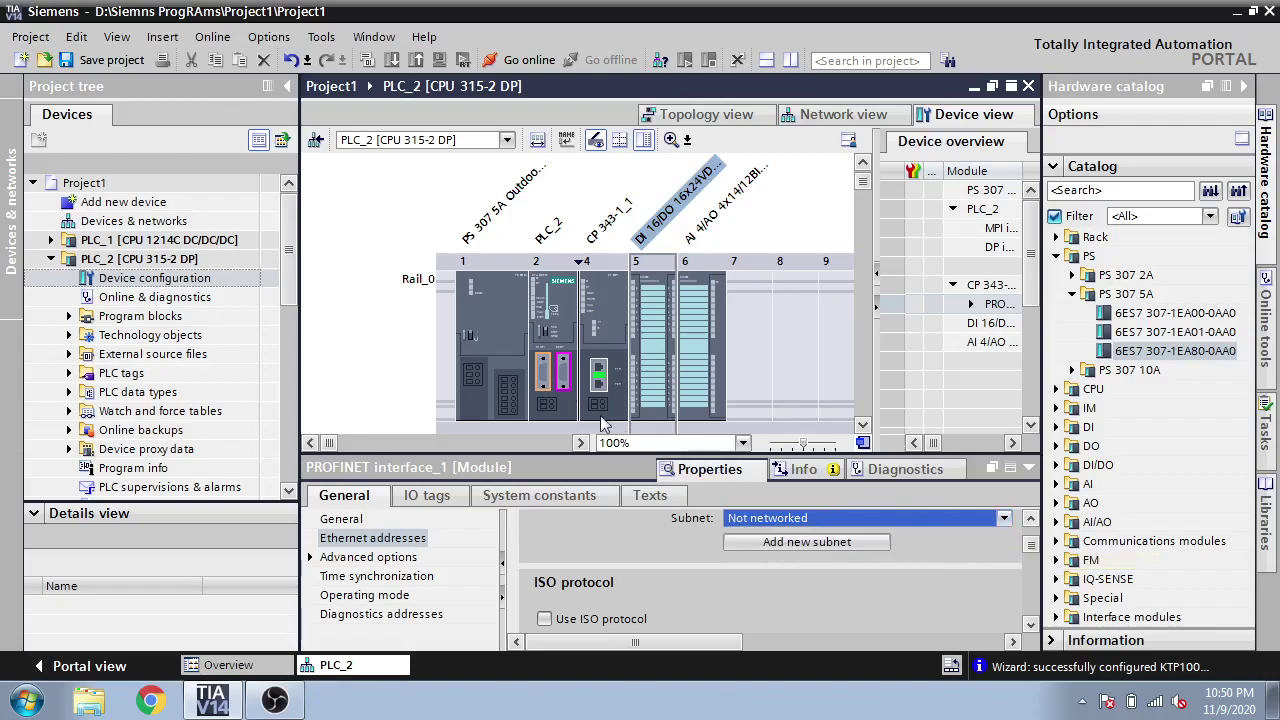
click(560, 375)
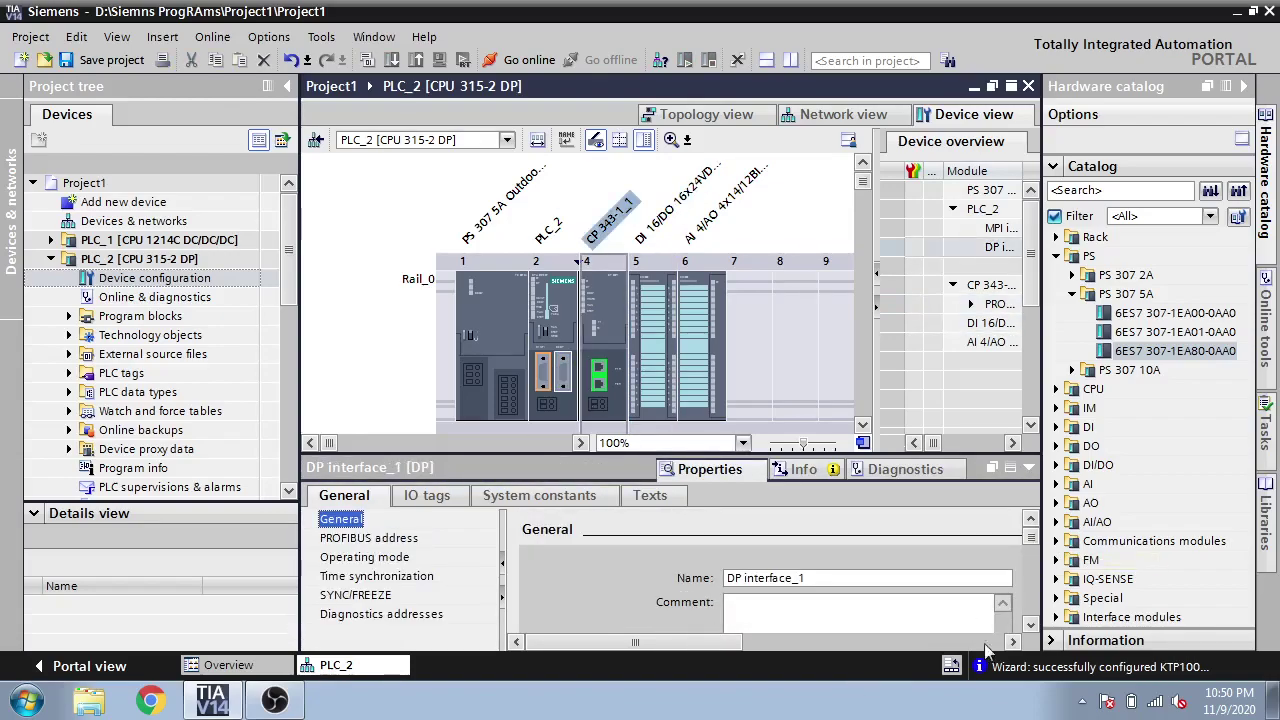
Connect PLC_2's DP interface to a new PROFIBUS_1 subnet at address 2.
scroll(1027, 625, down, 5)
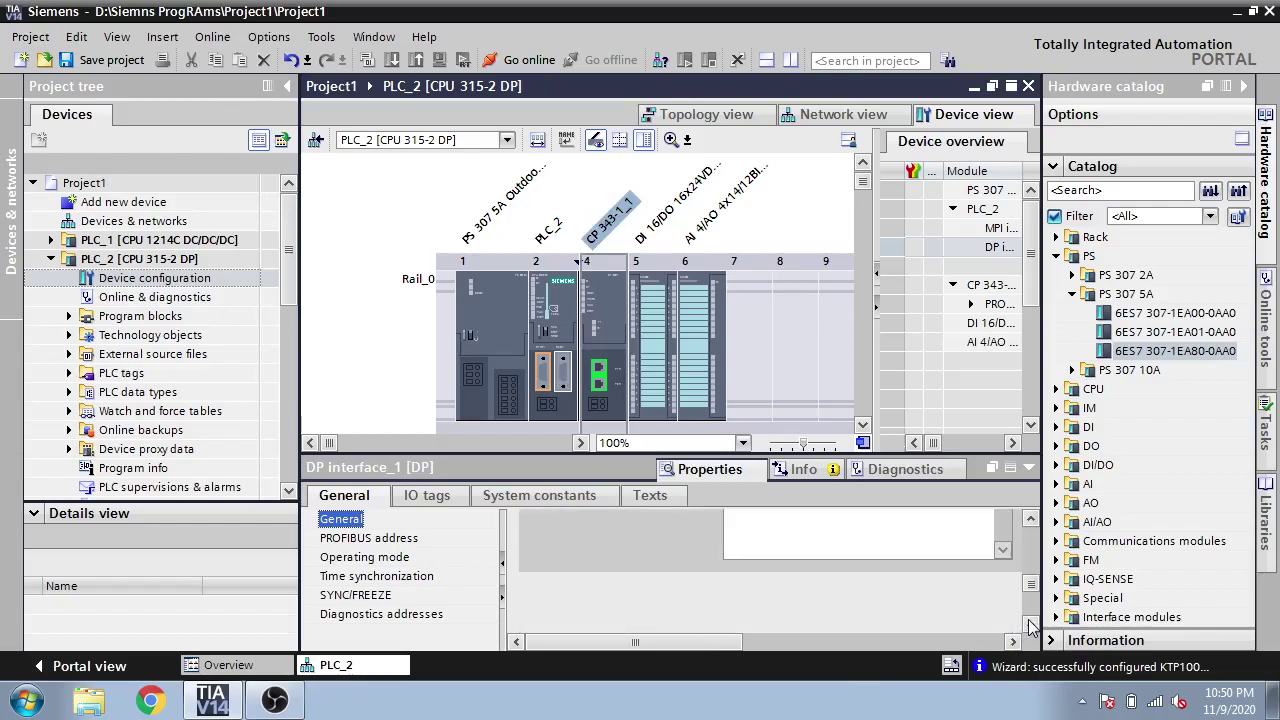
click(395, 540)
click(826, 621)
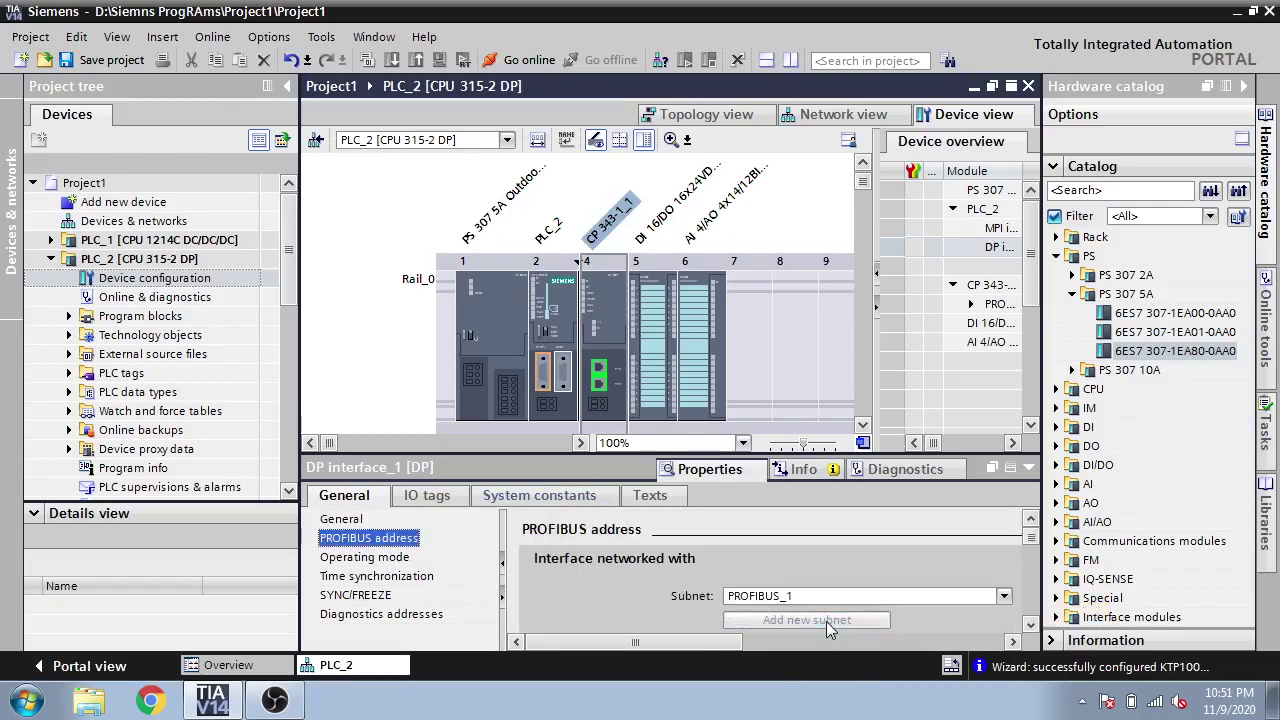
scroll(1041, 627, down, 5)
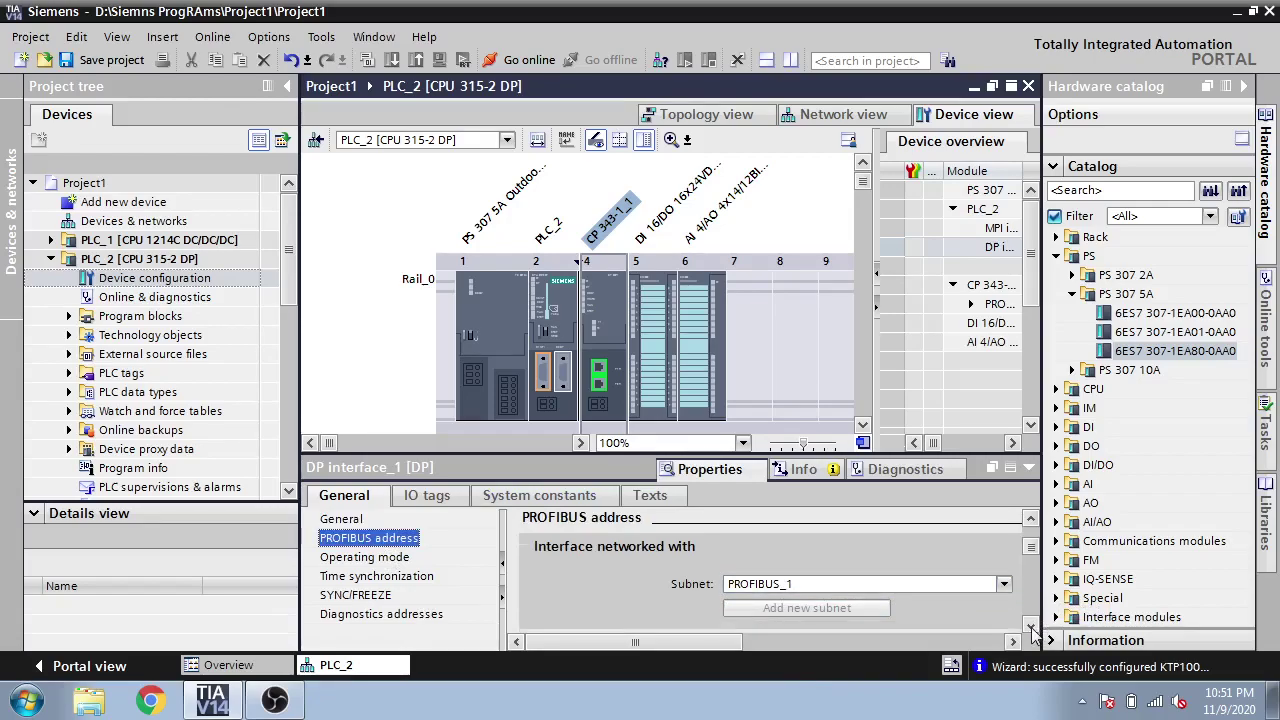
scroll(1040, 540, up, 4)
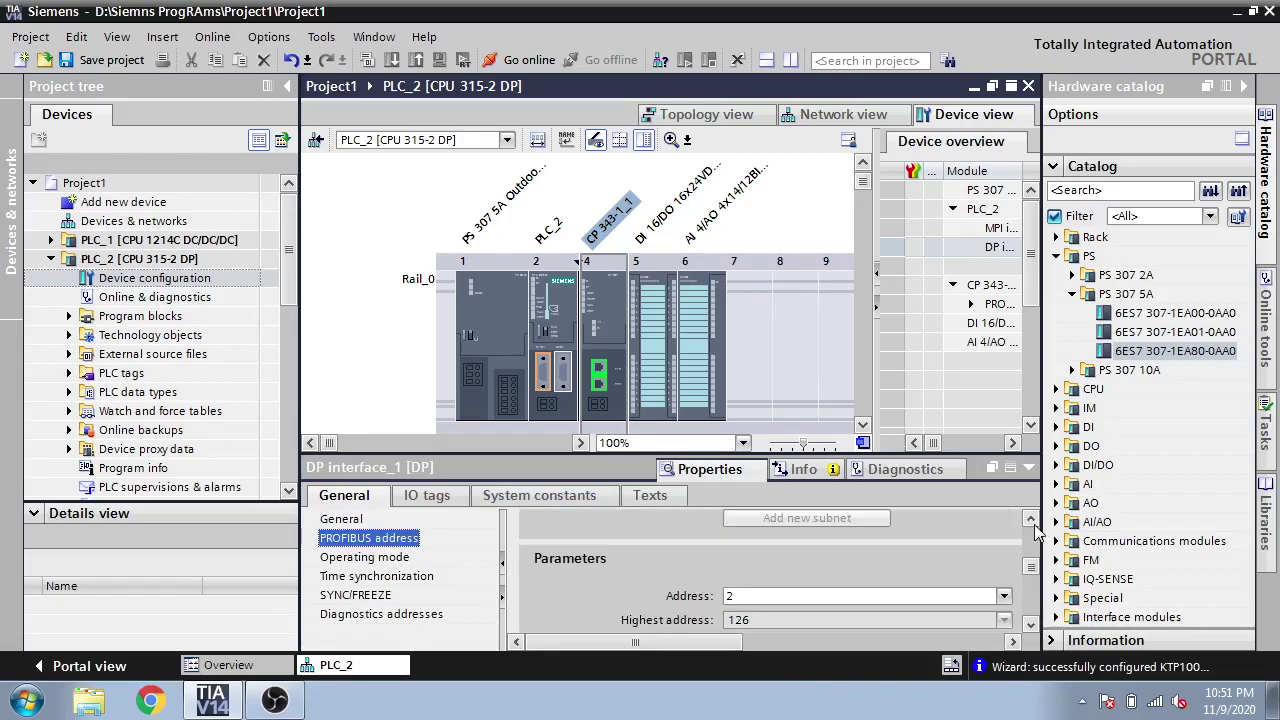
Collapse PLC_2 and open HMI_1's device configuration.
click(51, 259)
click(52, 279)
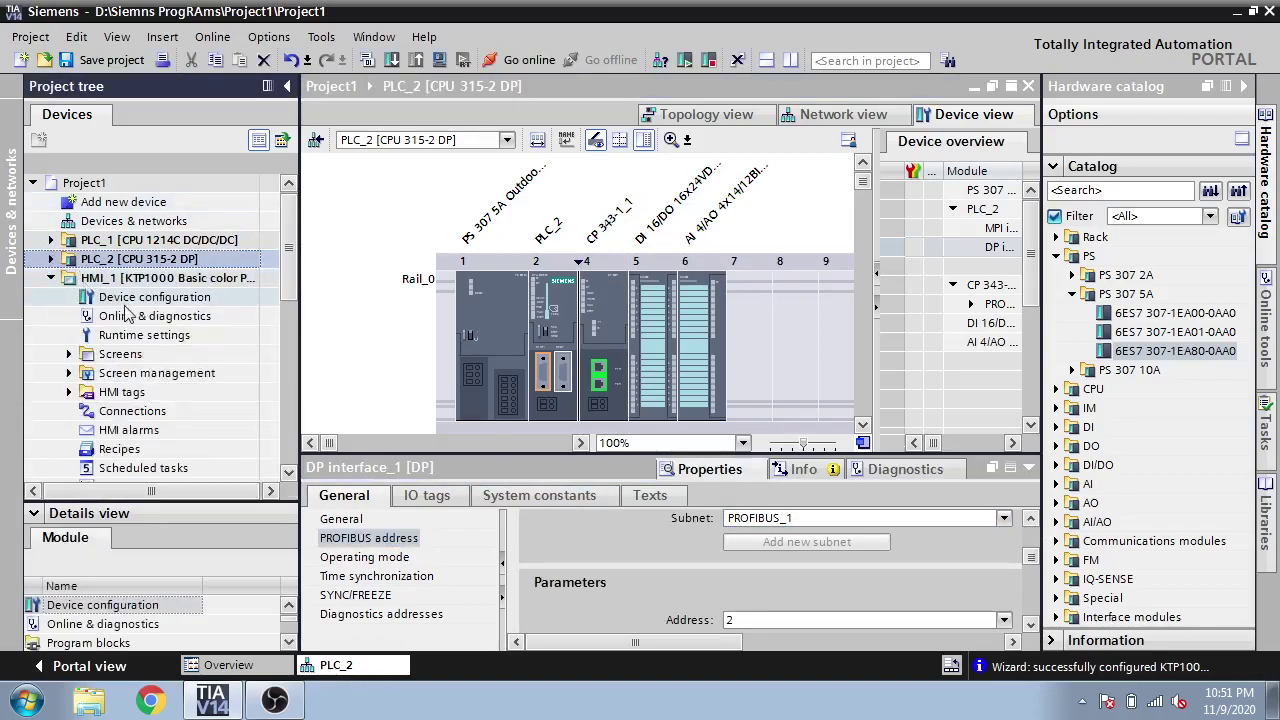
double_click(154, 297)
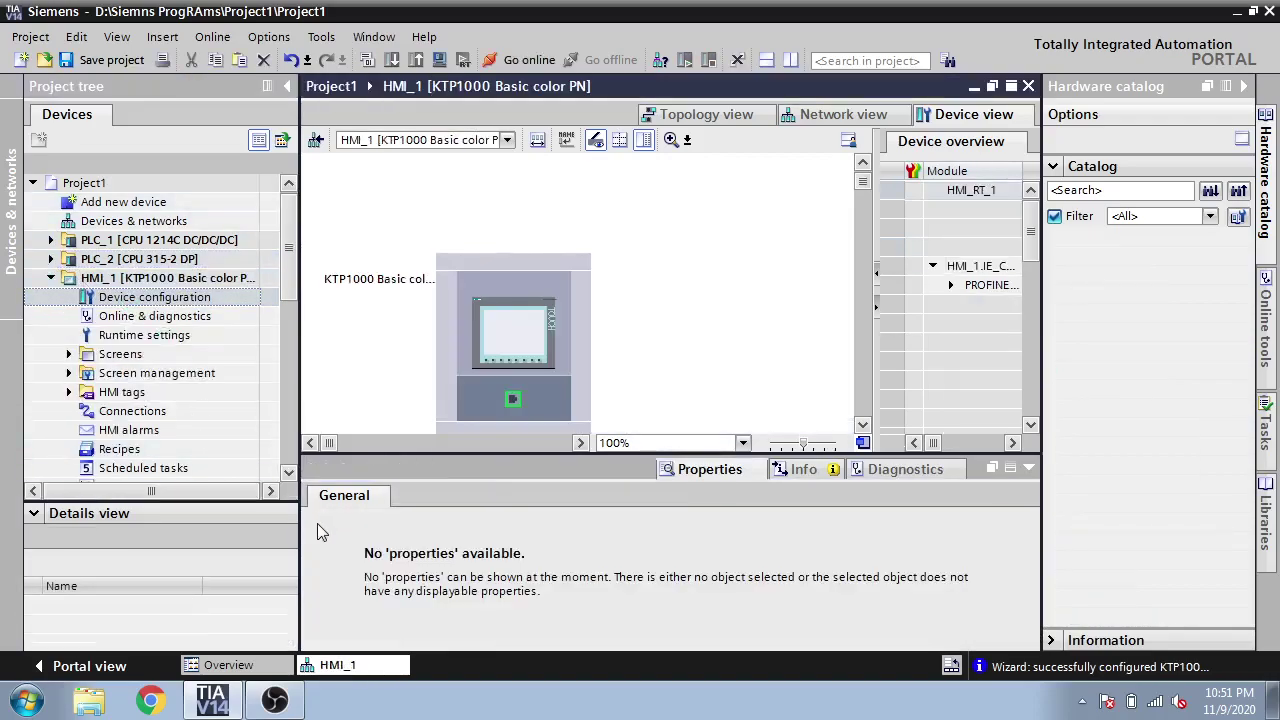
Change the last IP octet of HMI_1's PROFINET Interface [X1] to 3.
click(512, 399)
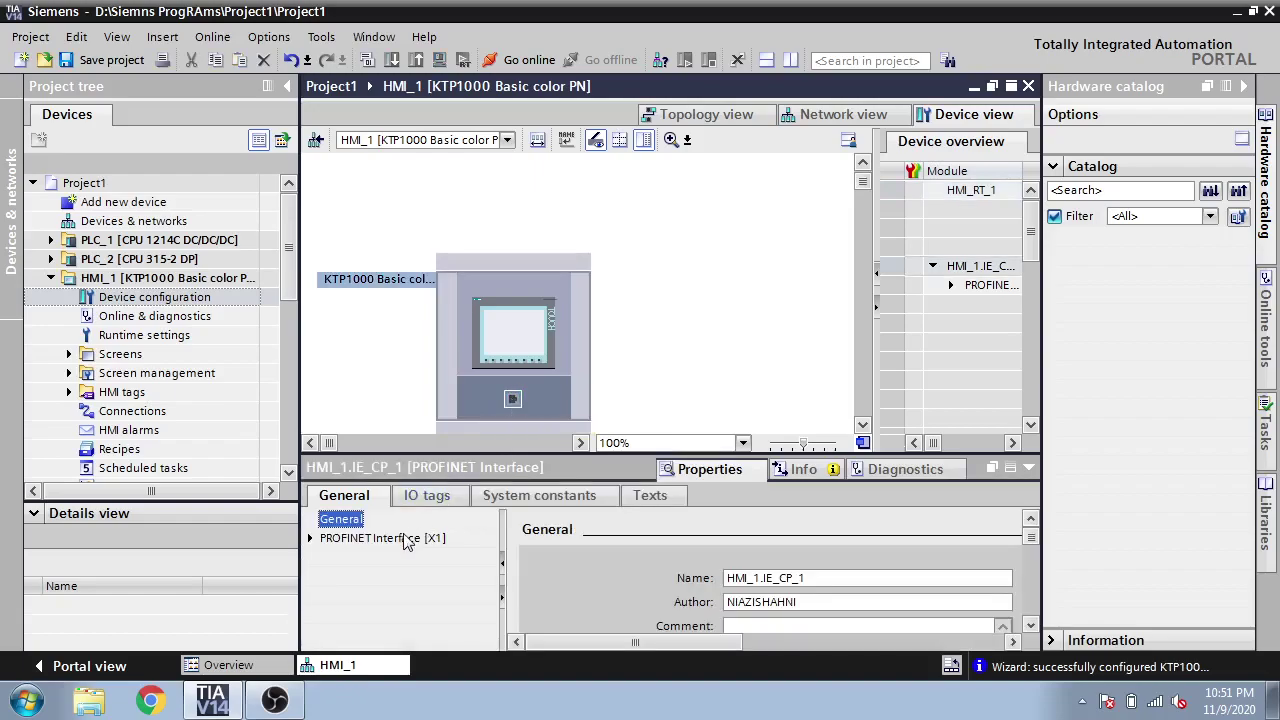
click(421, 541)
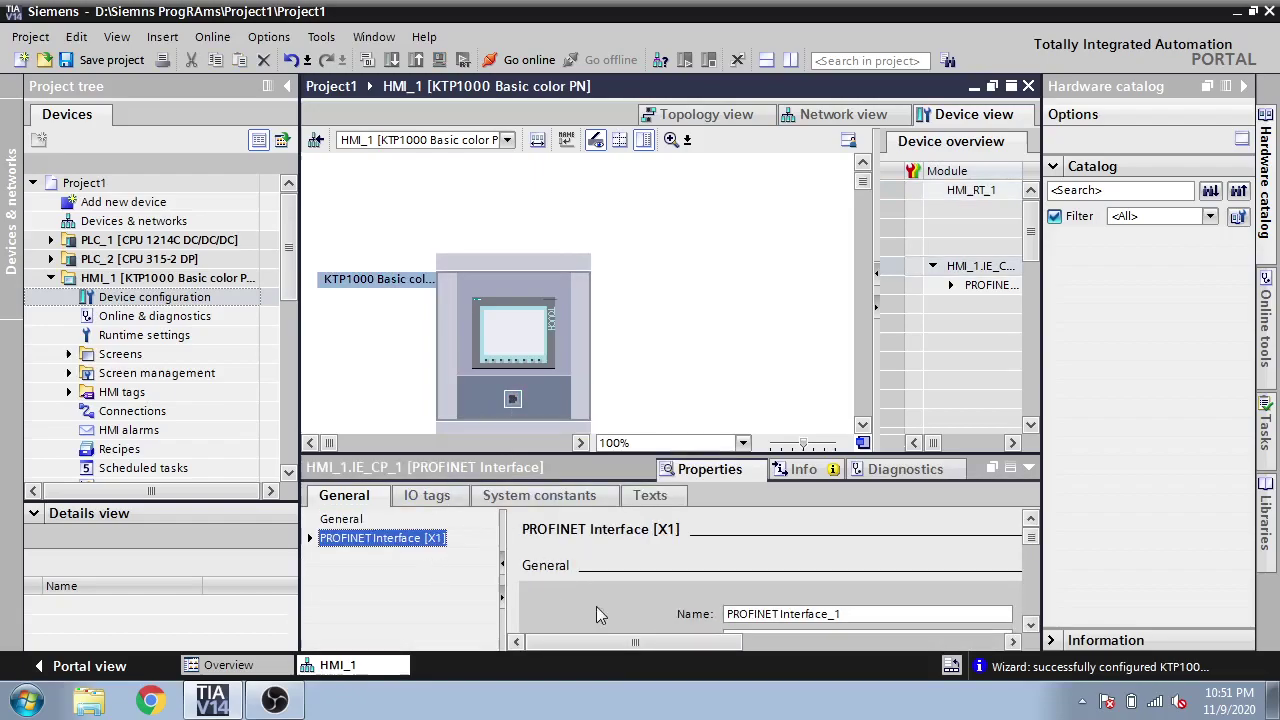
mouse_move(1031, 538)
mouse_down()
mouse_move(1033, 574)
mouse_move(1035, 560)
mouse_up()
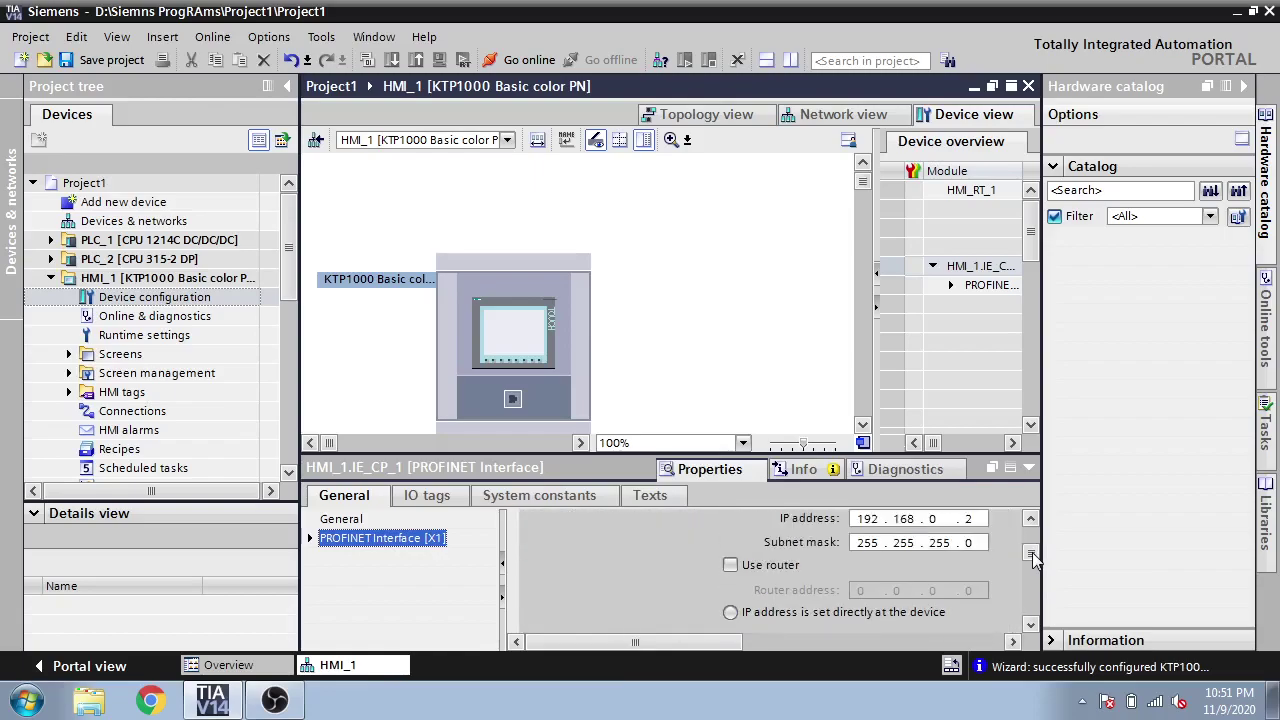
double_click(976, 519)
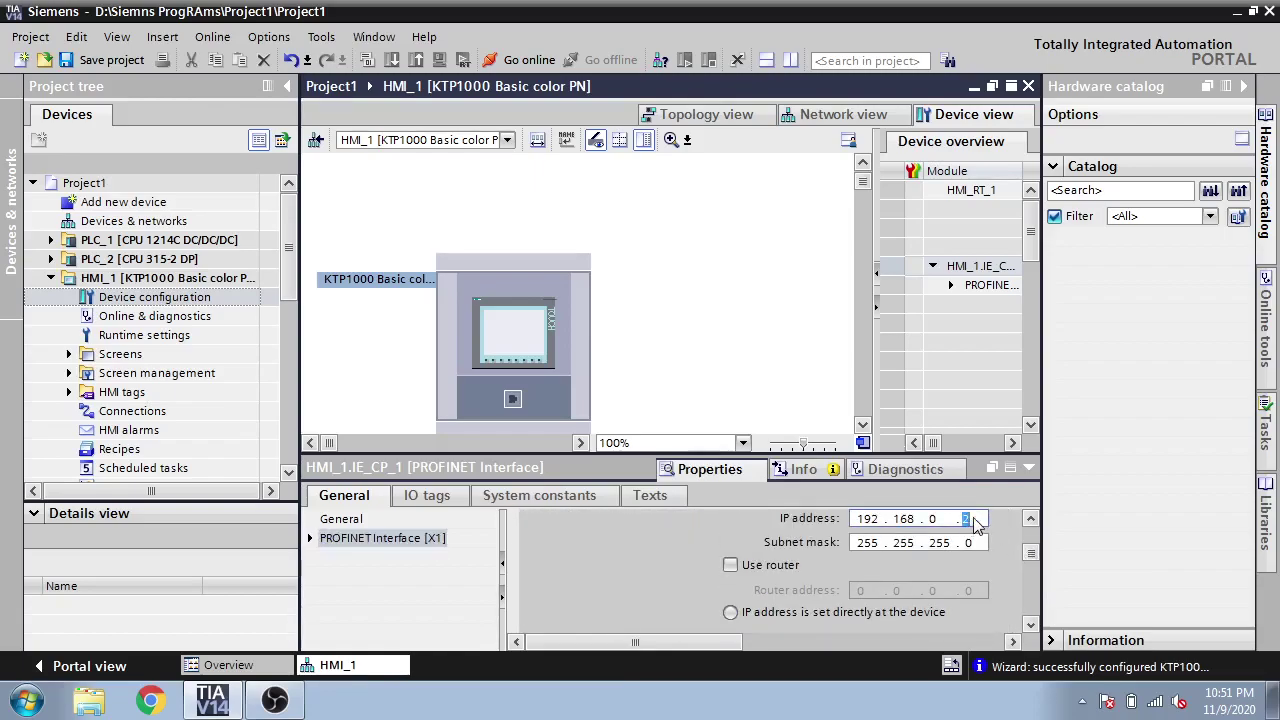
text(3)
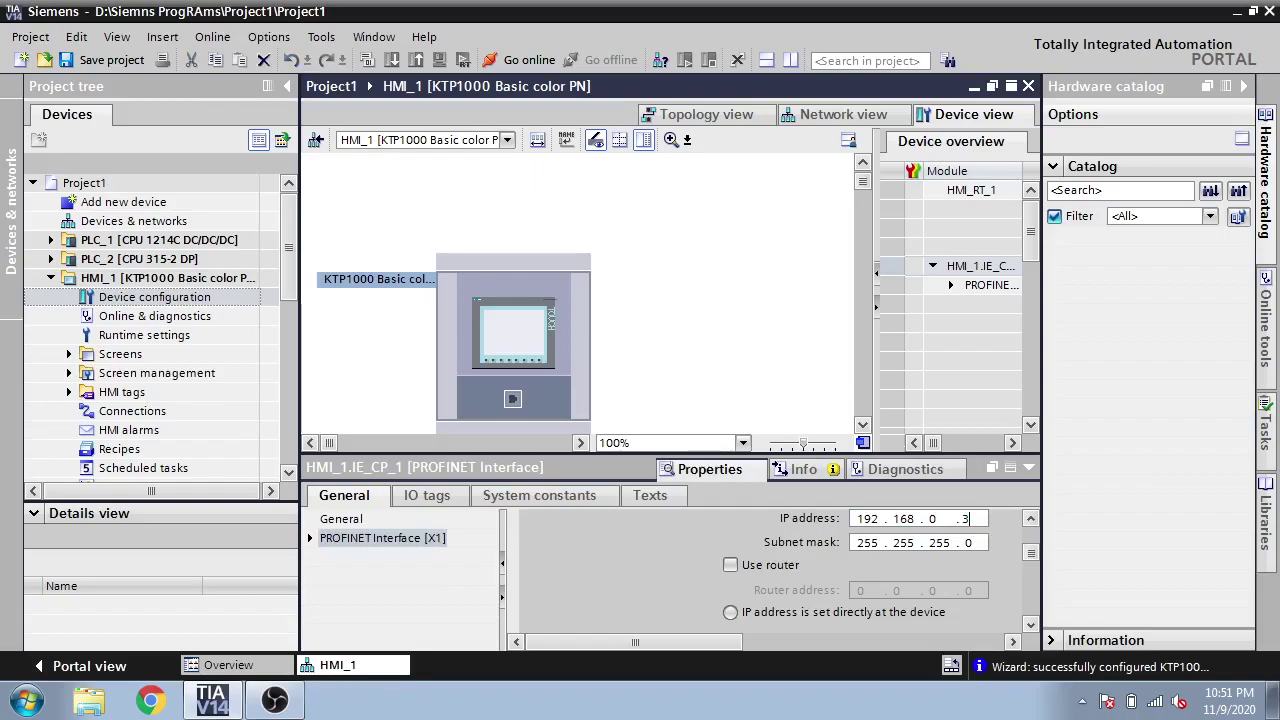
click(1030, 518)
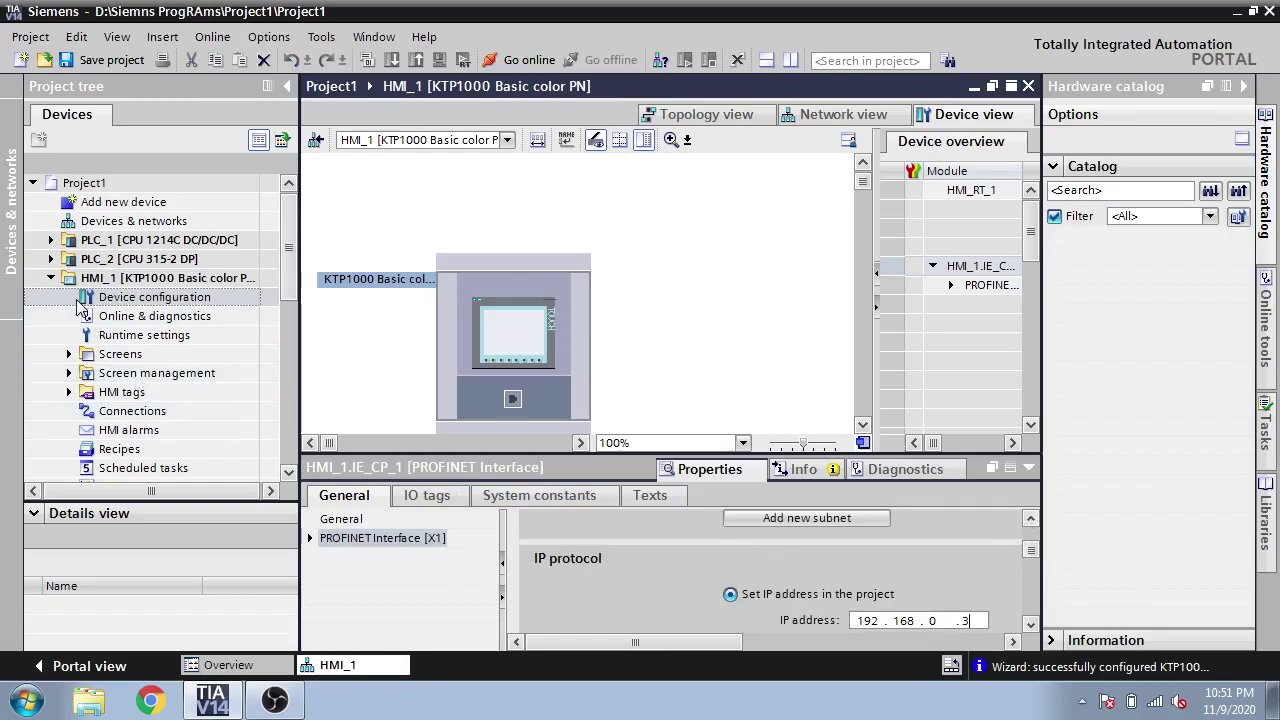
click(51, 278)
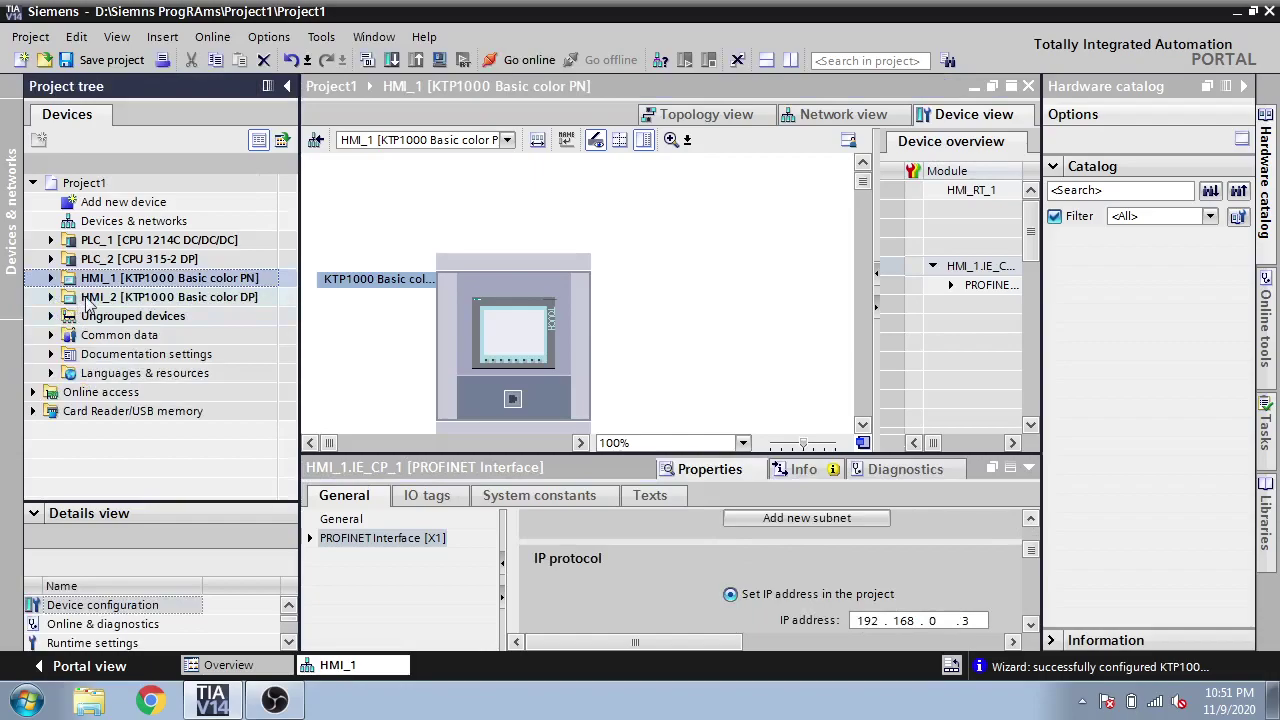
Open HMI_2's device configuration and its MPI/DP interface's MPI address settings.
double_click(165, 297)
double_click(222, 318)
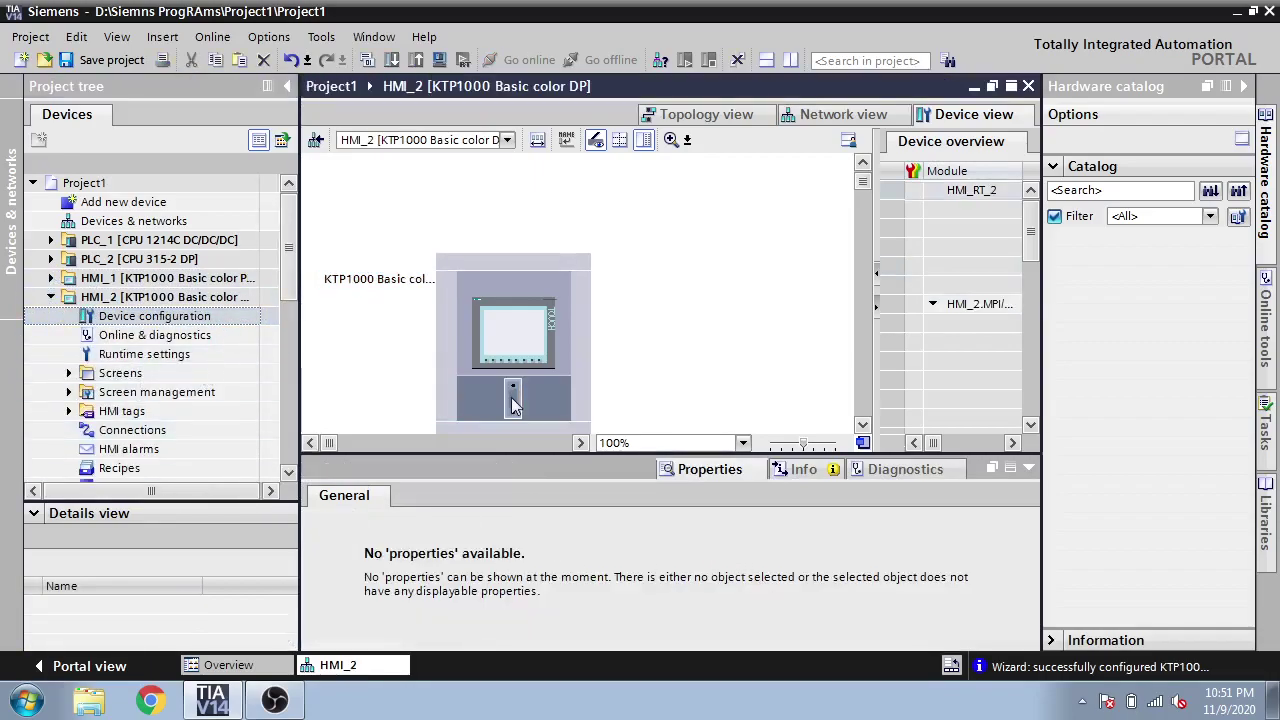
click(511, 397)
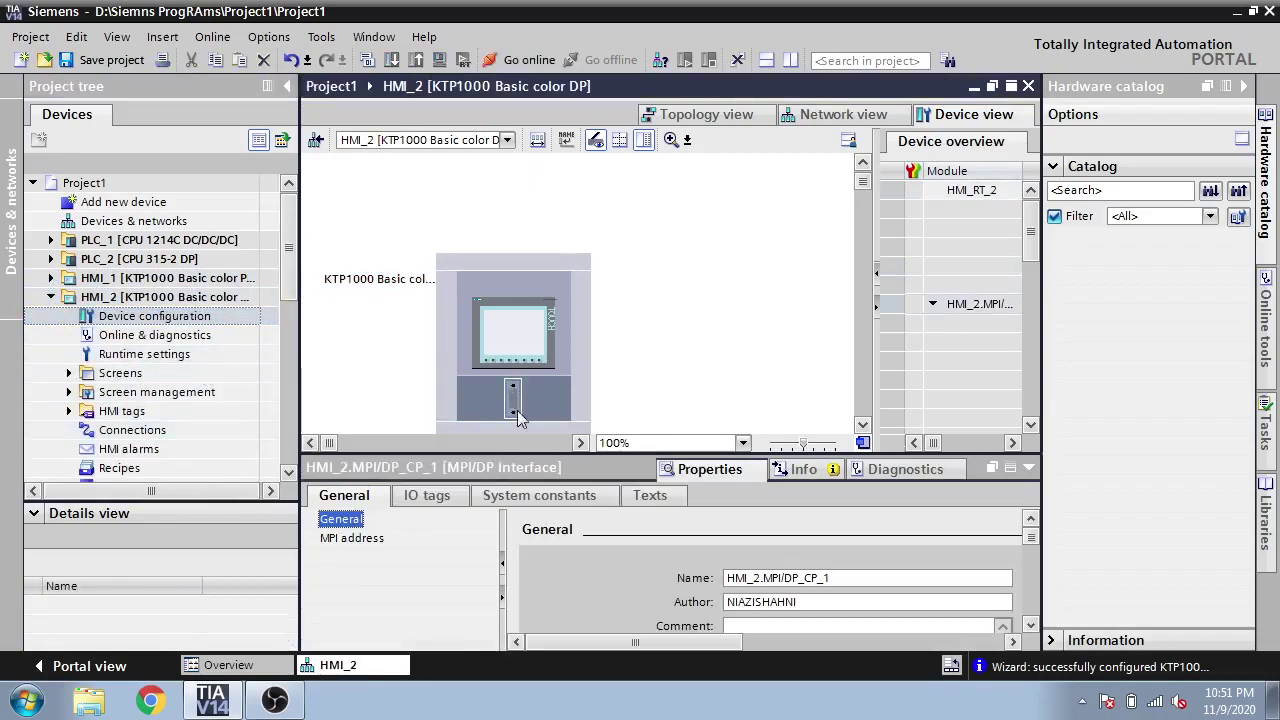
click(368, 539)
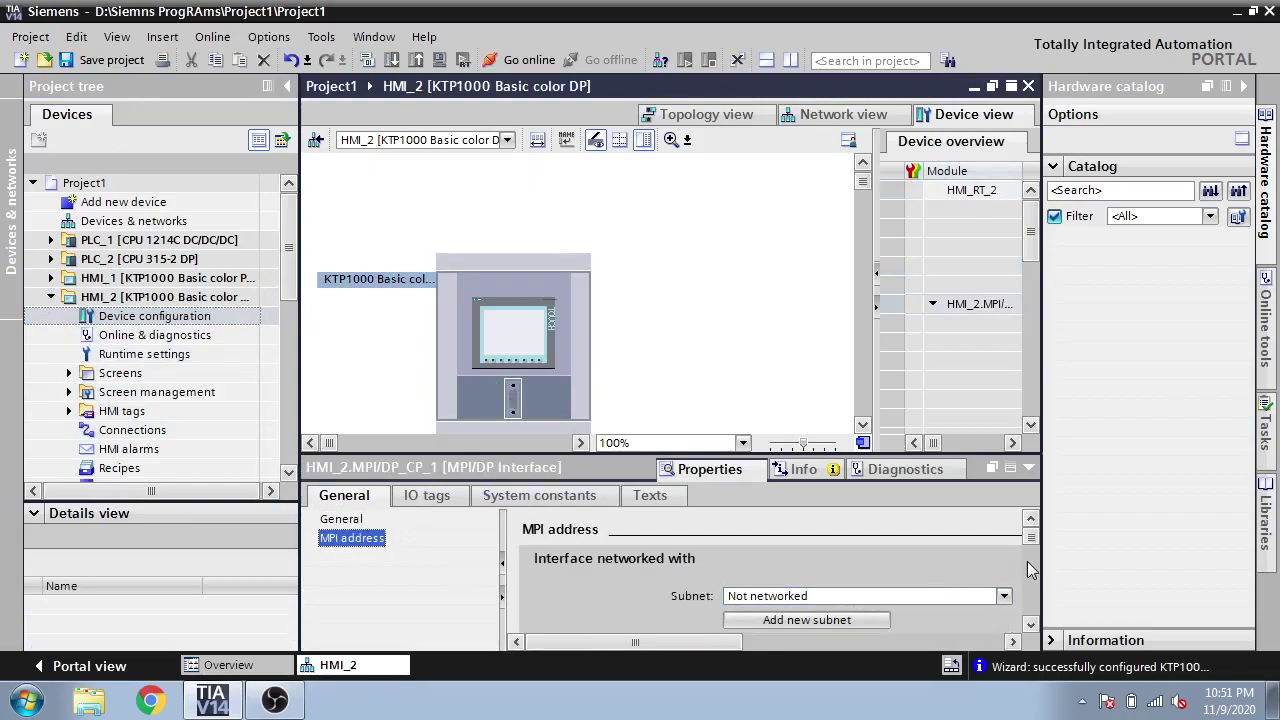
drag(1030, 536, 1030, 550)
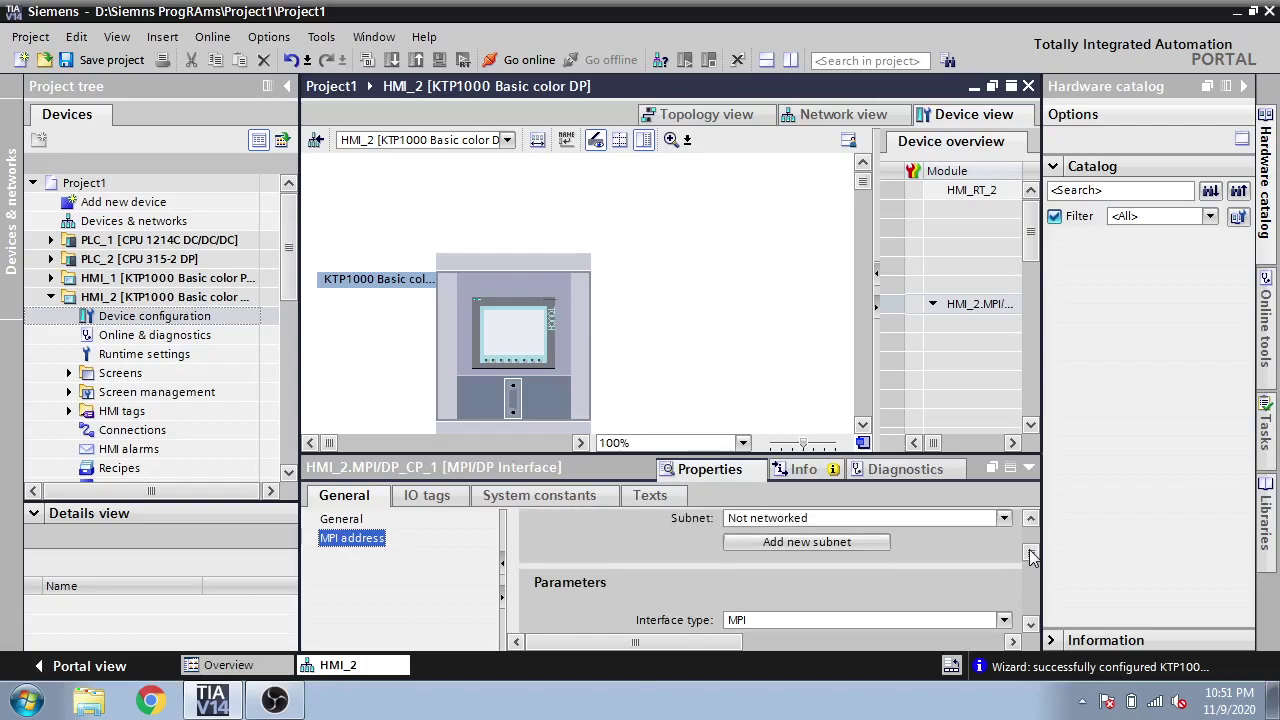
Set the interface type to PROFIBUS with subnet left as Not networked.
click(1003, 620)
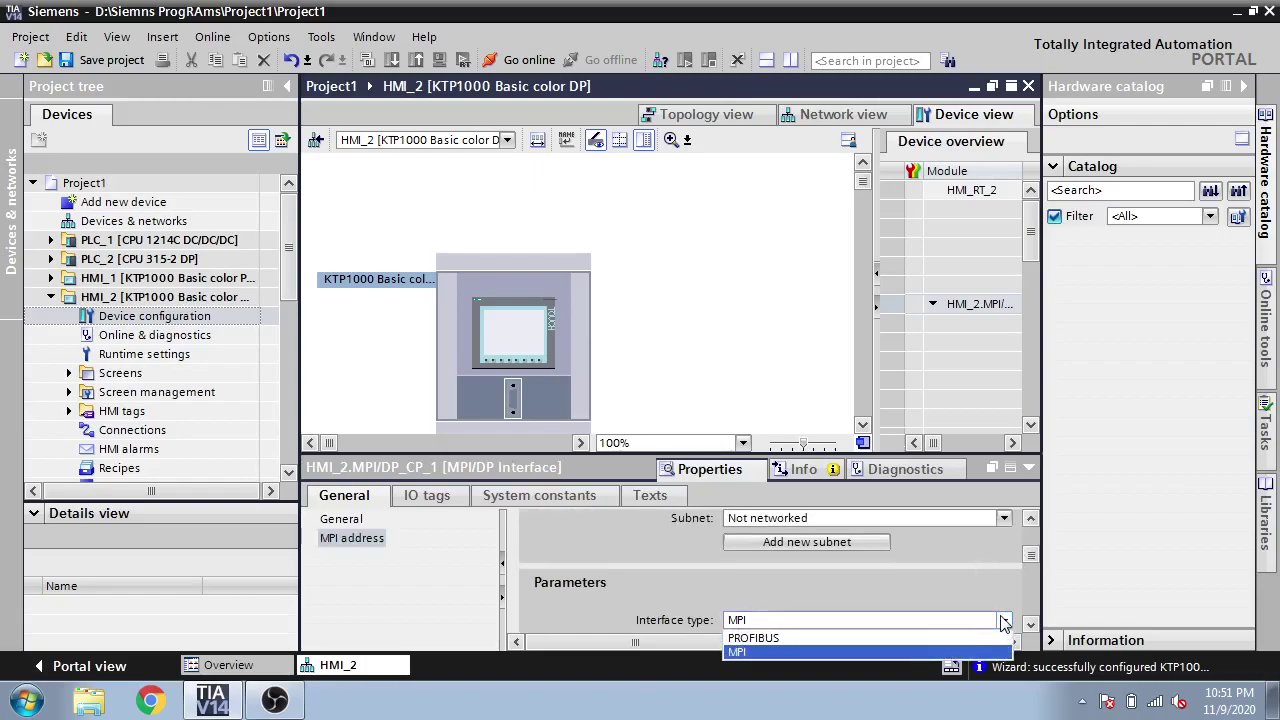
click(990, 640)
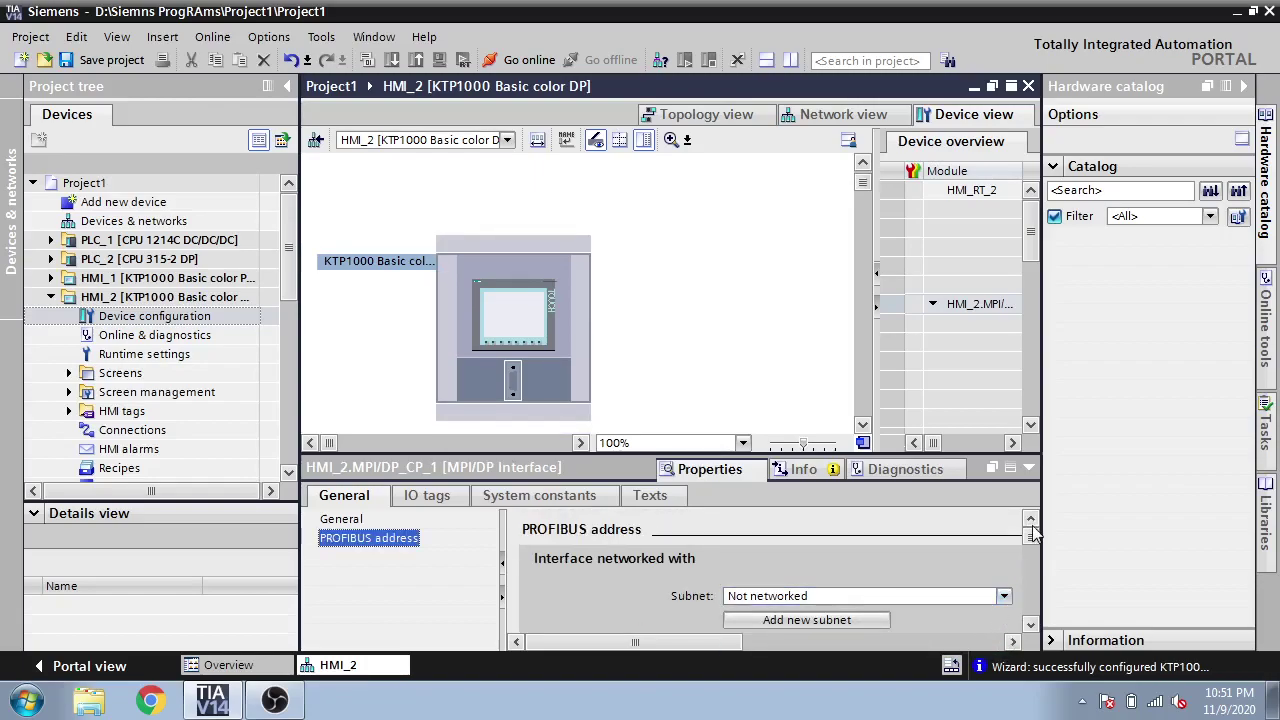
mouse_move(1032, 525)
mouse_down()
mouse_move(1032, 578)
mouse_move(1028, 545)
mouse_up()
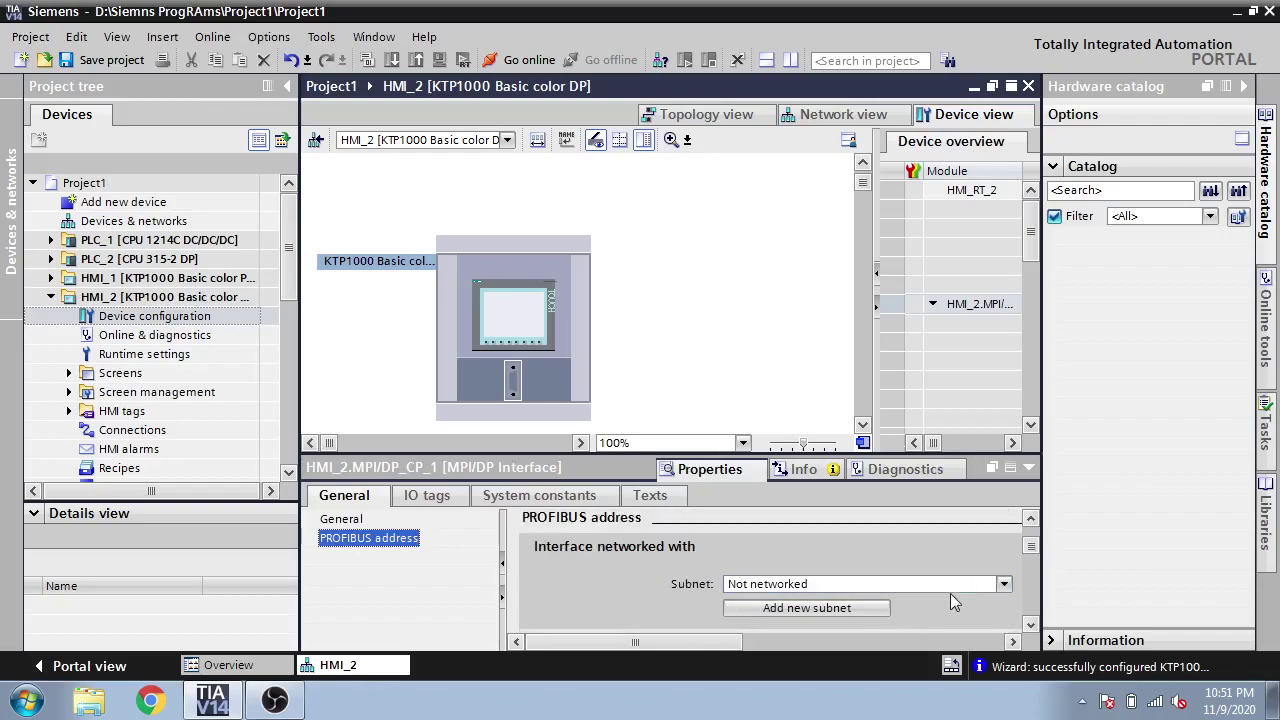
click(1005, 584)
click(1001, 578)
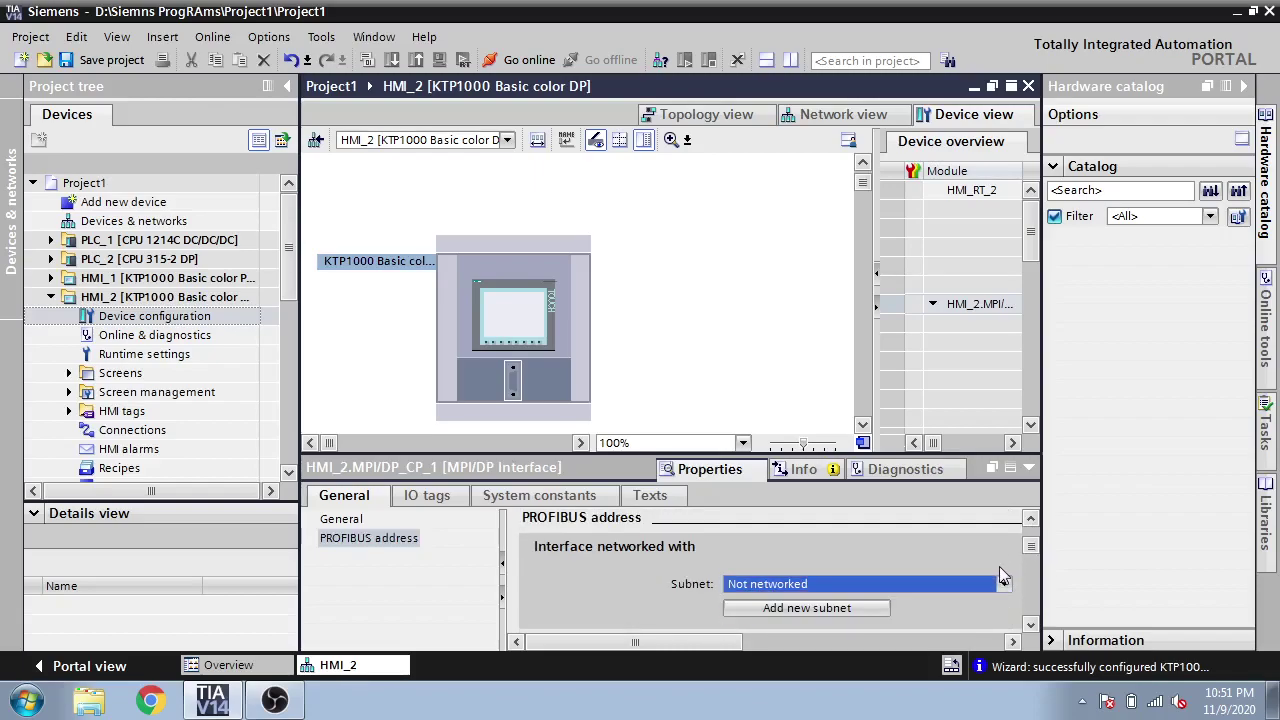
click(51, 297)
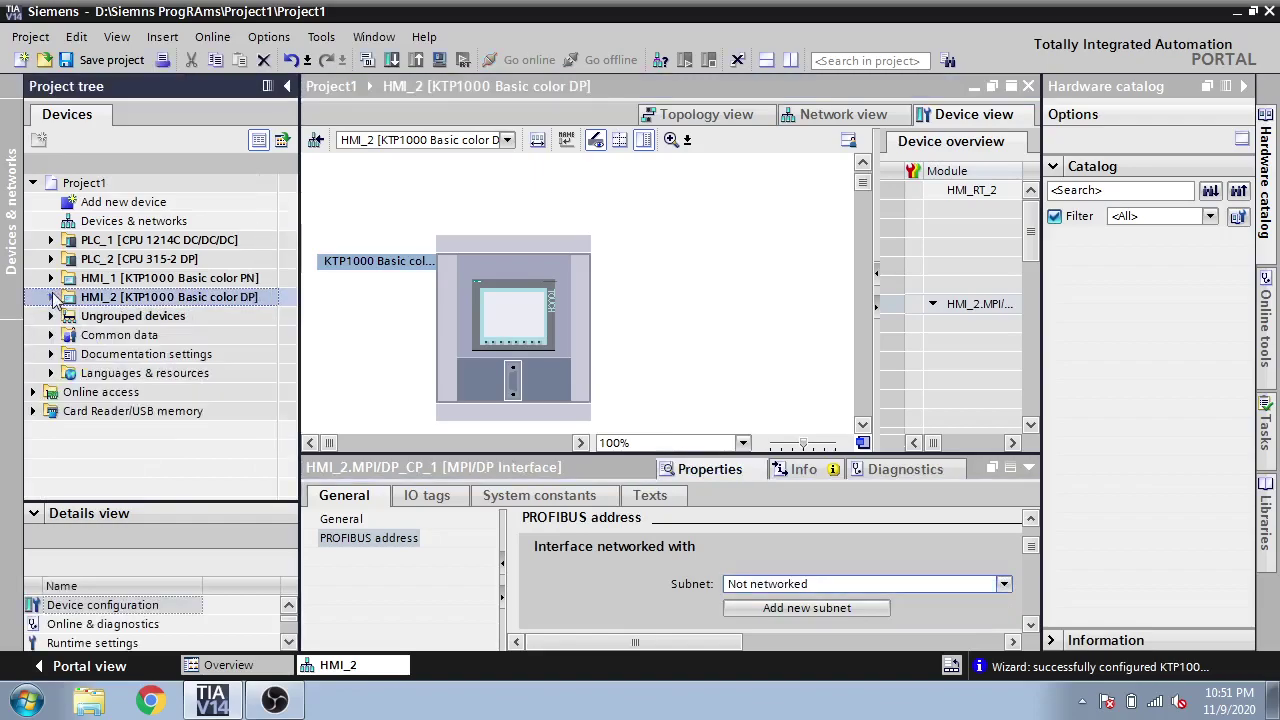
Open the Network view showing all devices and adjust the view.
double_click(114, 226)
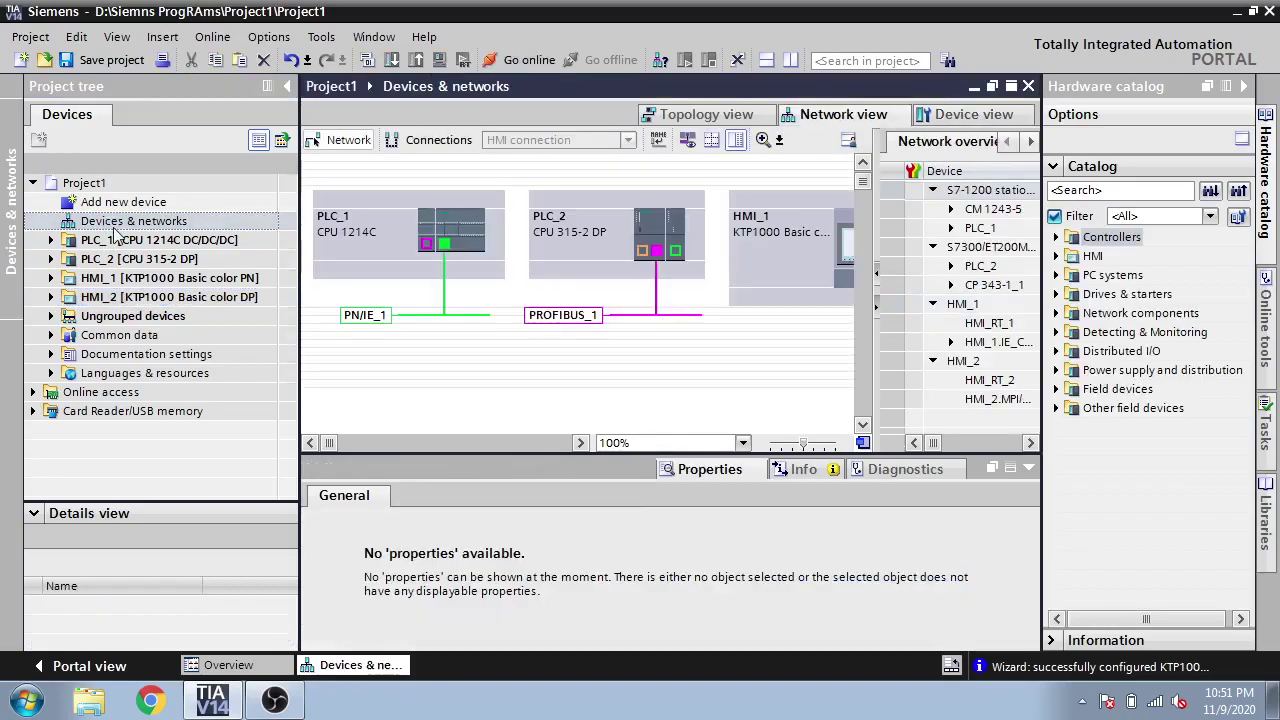
click(509, 441)
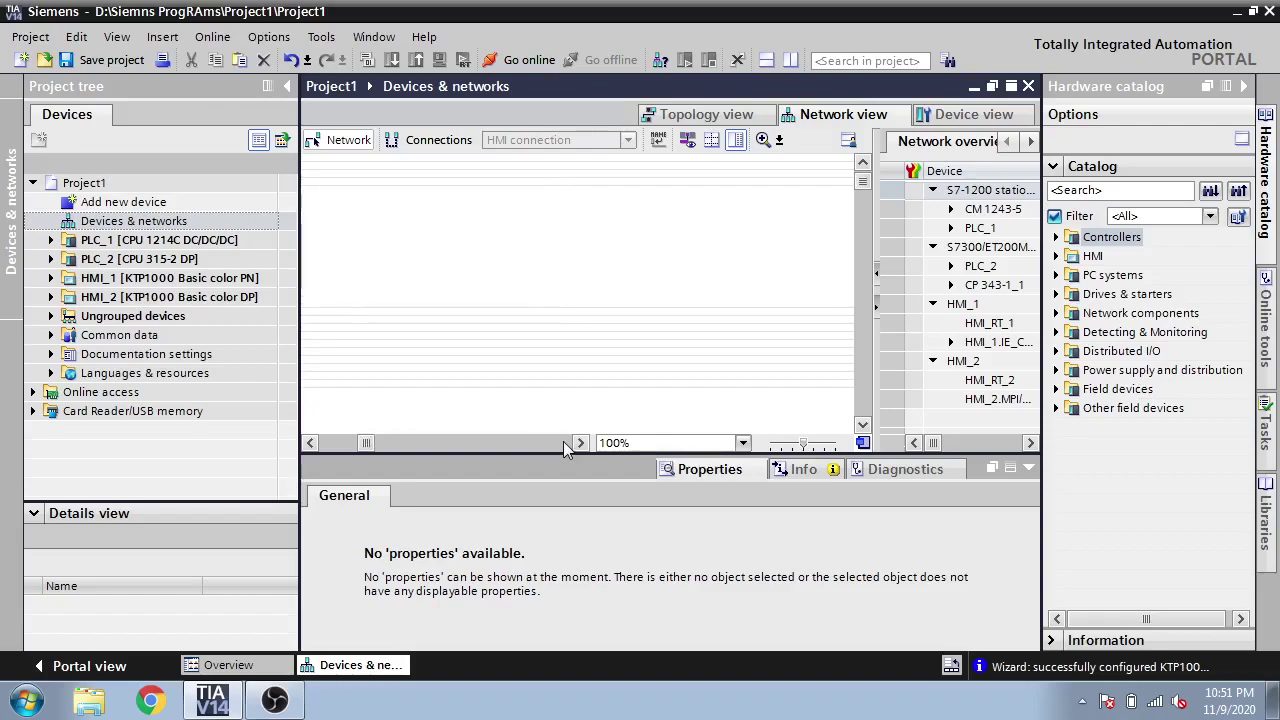
click(563, 441)
drag(367, 444, 325, 442)
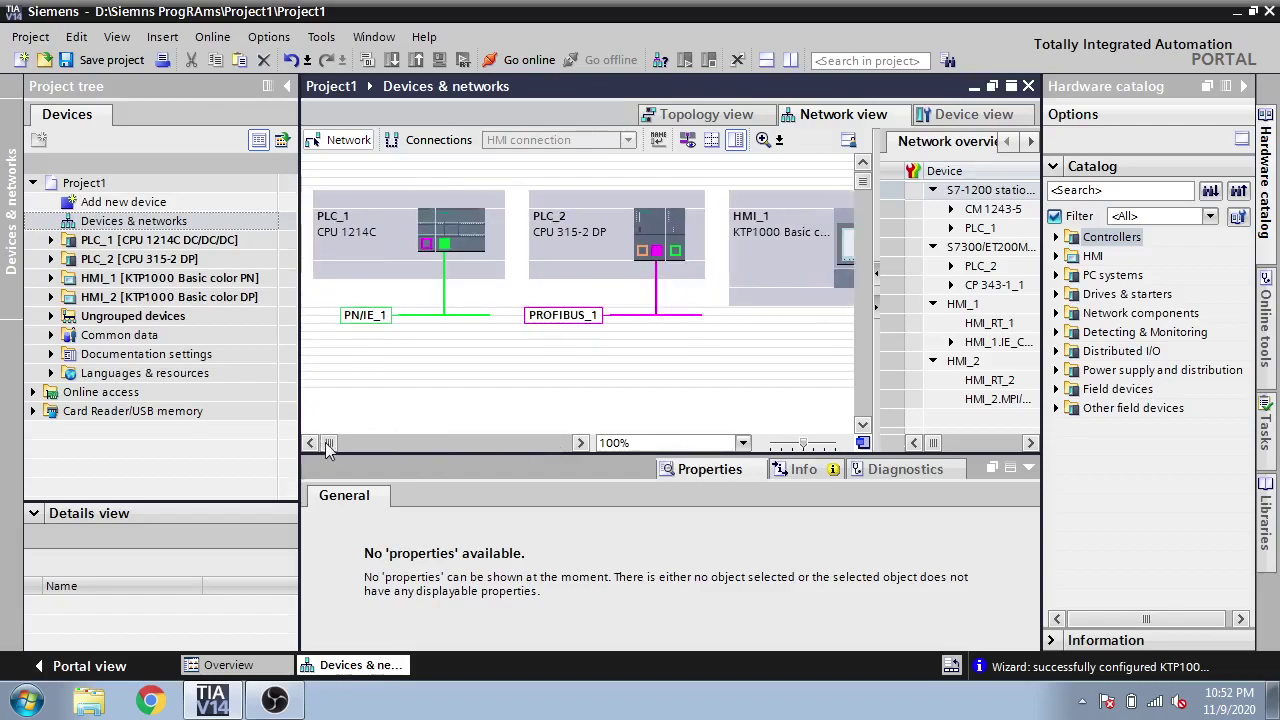
Connect PLC_1 to PLC_2 over PROFIBUS and on the PN/IE_1 PROFINET subnet.
drag(424, 244, 657, 252)
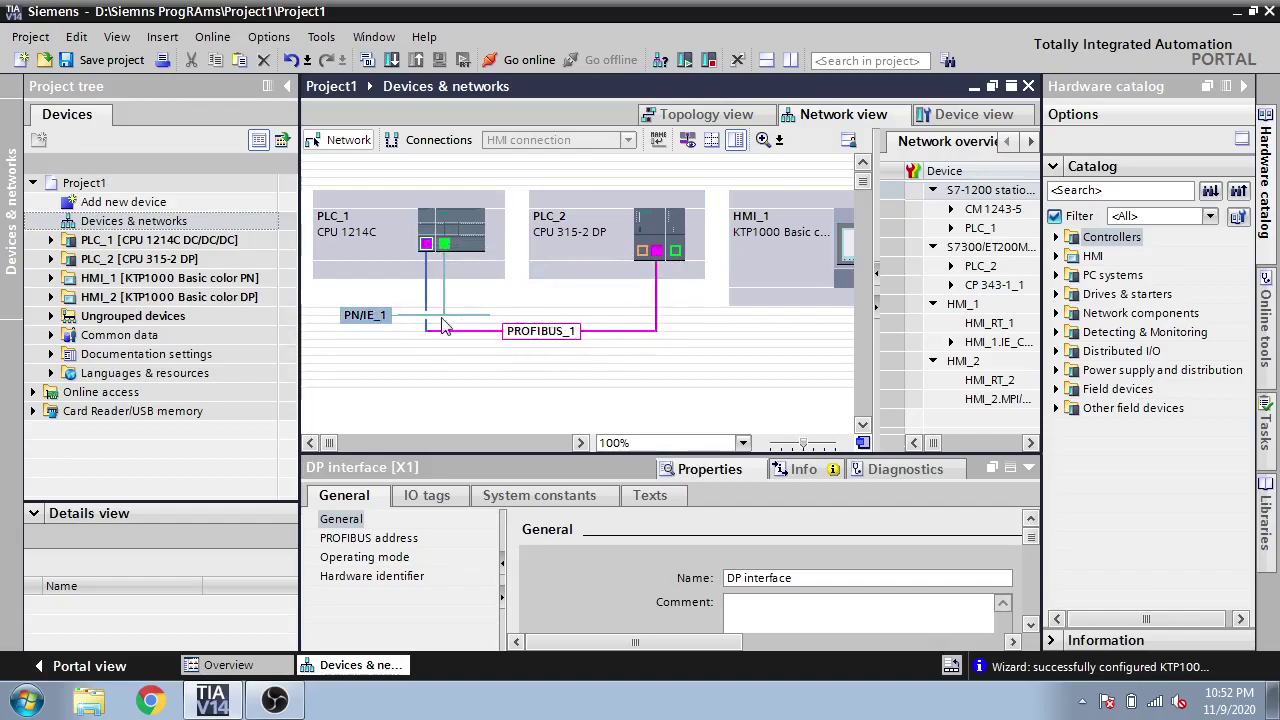
drag(444, 244, 675, 251)
click(581, 443)
drag(586, 443, 586, 443)
Attach HMI_1 to PN/IE_1 and link HMI_2's DP port to PLC_2 on PROFIBUS_1.
drag(560, 250, 748, 281)
drag(580, 443, 580, 443)
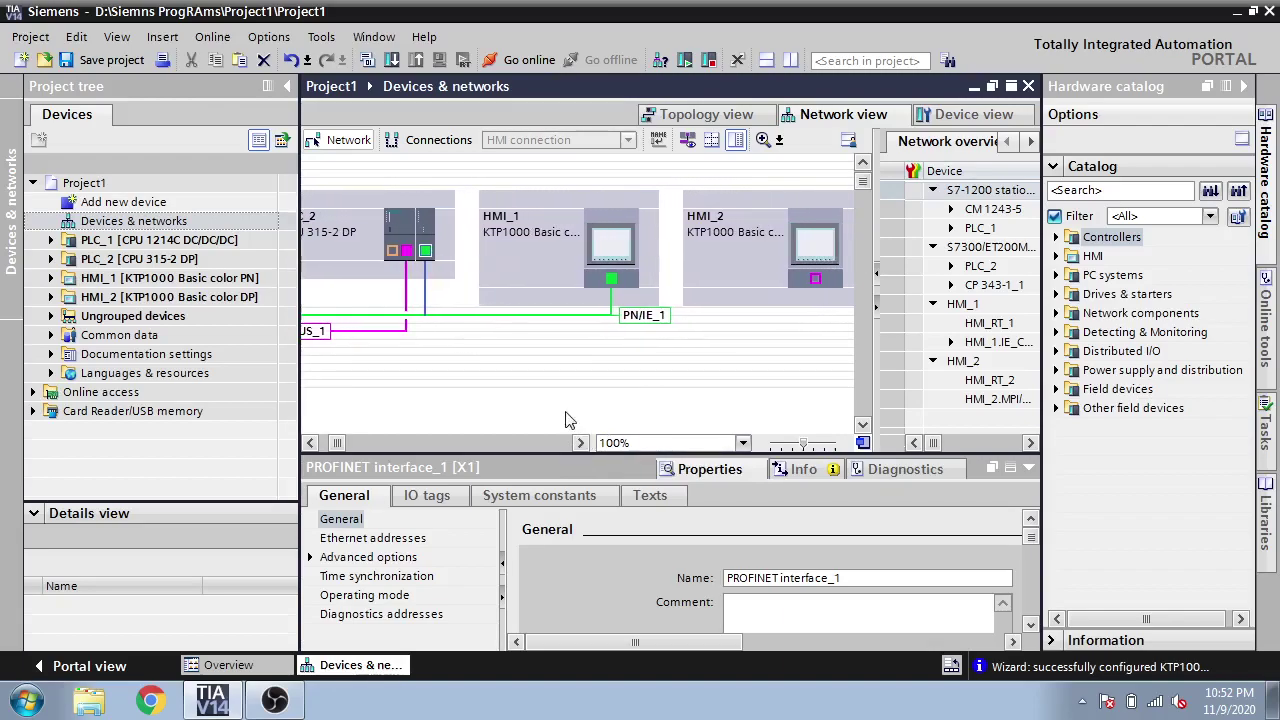
drag(406, 250, 816, 279)
click(580, 443)
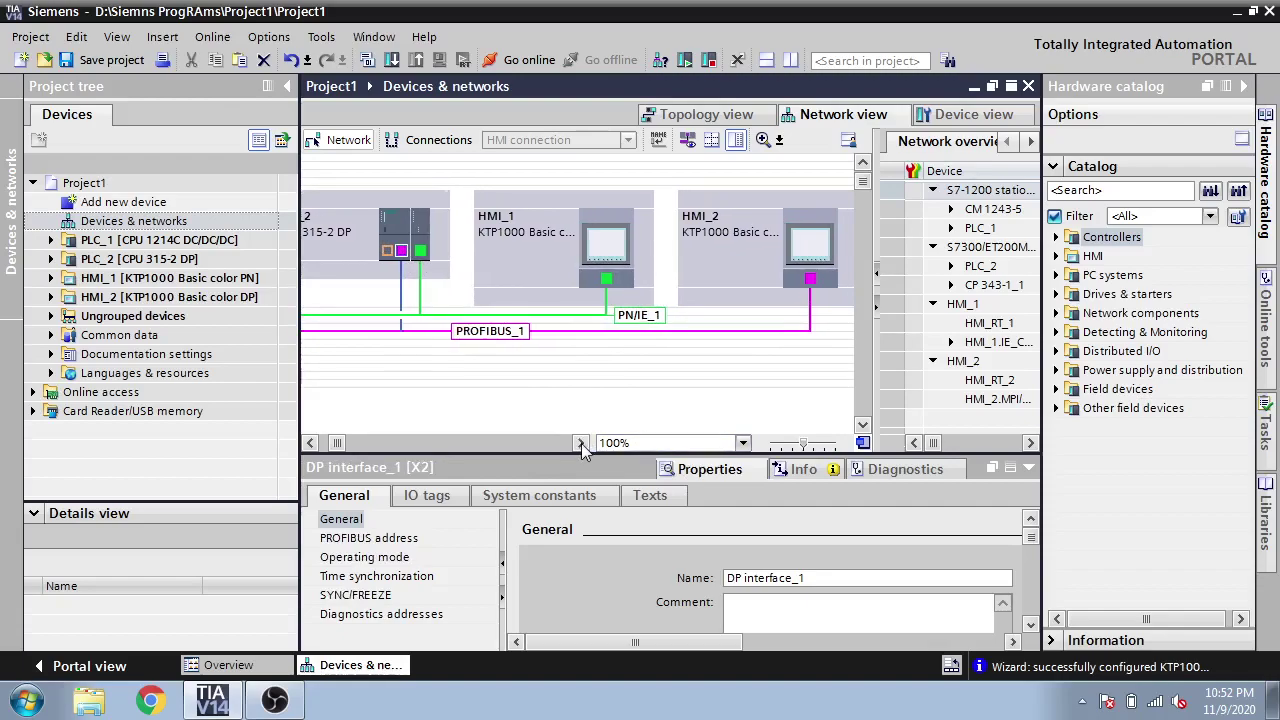
click(580, 443)
drag(338, 444, 314, 444)
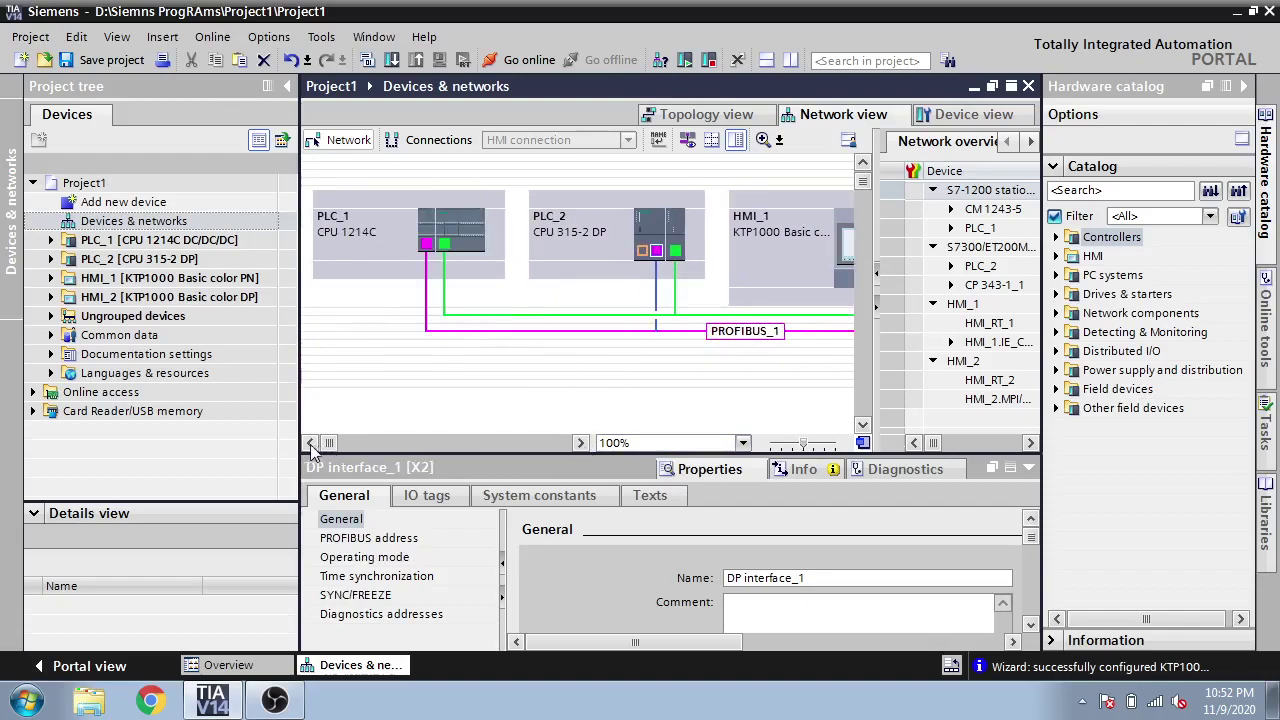
Delete PLC_2 from the project tree and confirm.
click(140, 260)
right_click(140, 260)
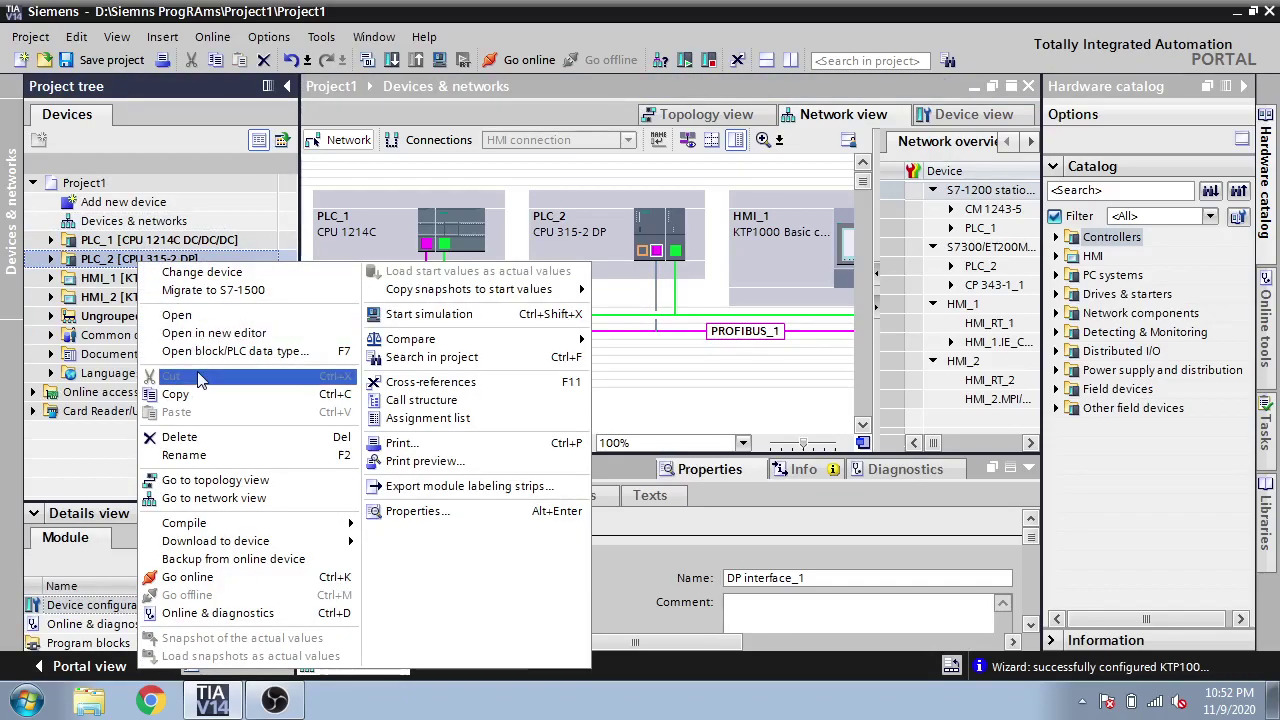
click(182, 437)
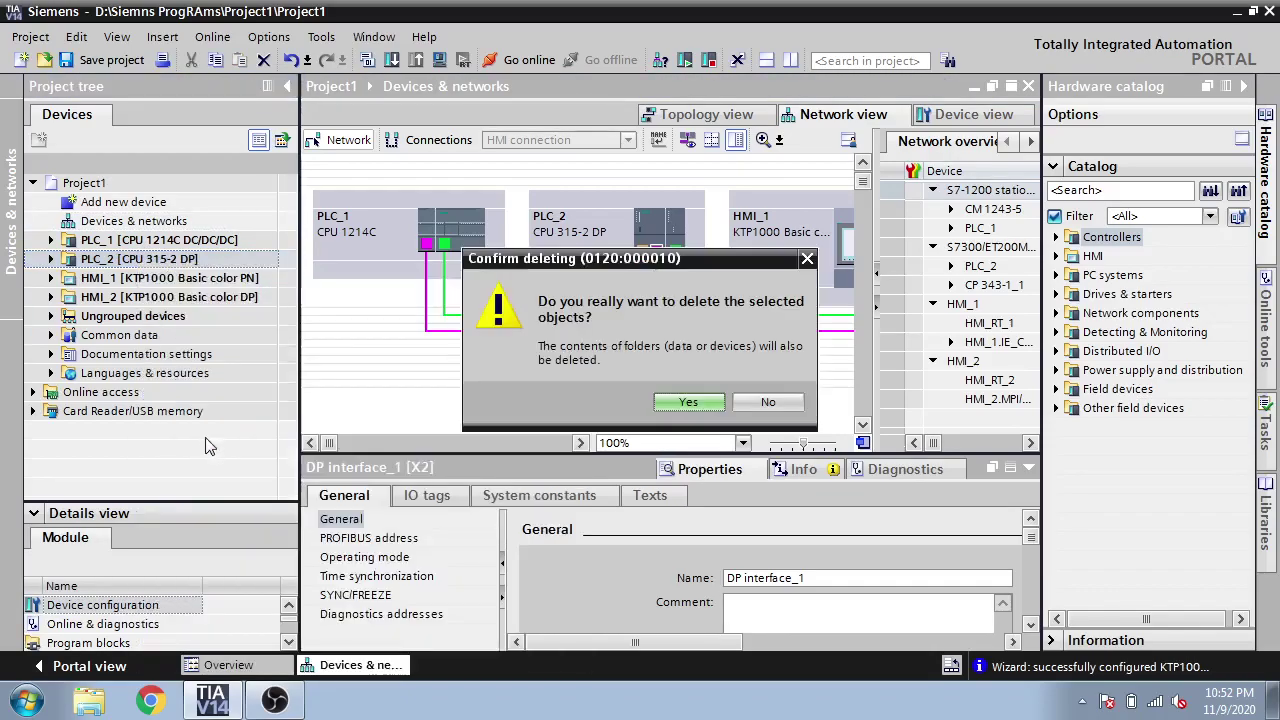
click(688, 402)
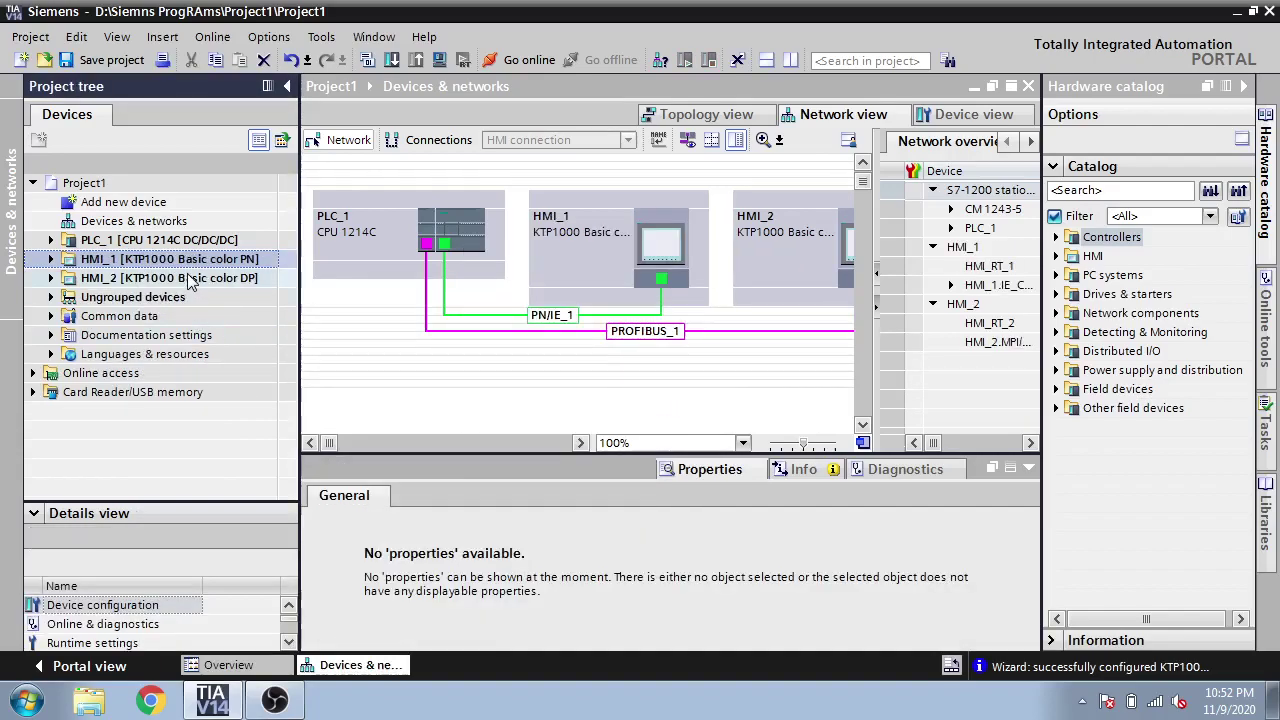
Delete HMI_2 from the project tree and confirm.
click(195, 278)
right_click(195, 278)
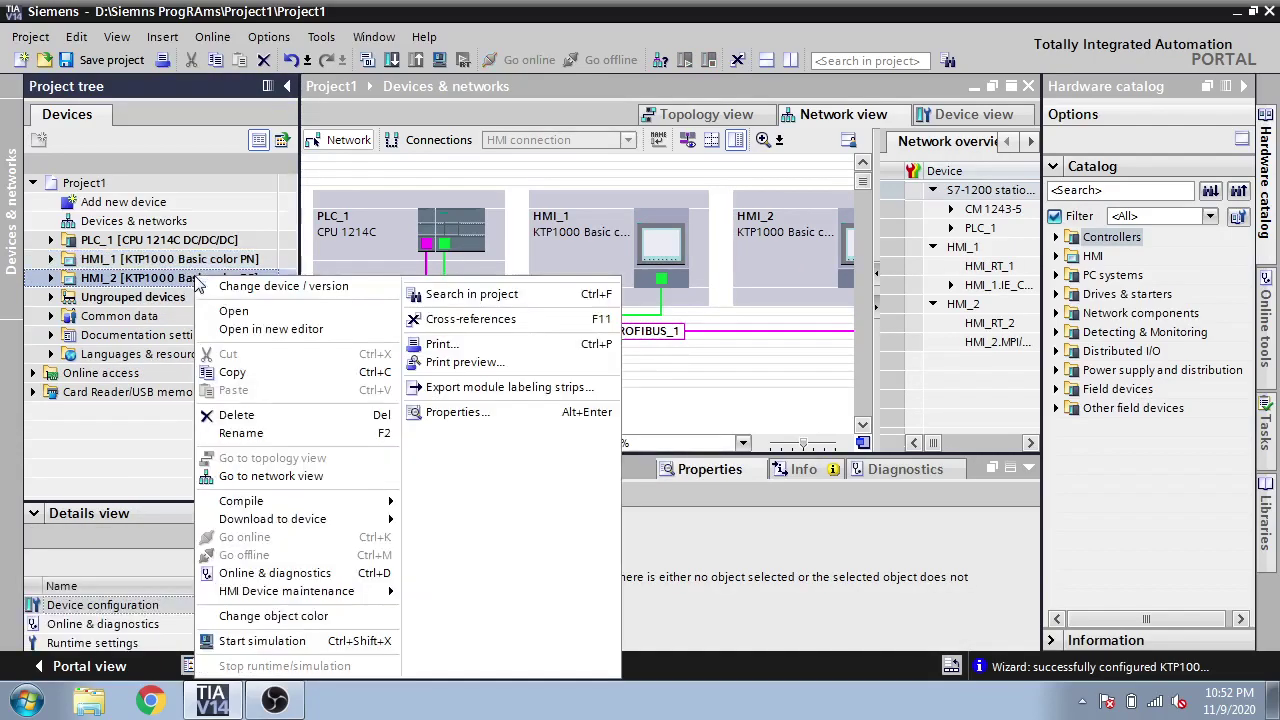
click(240, 415)
click(688, 402)
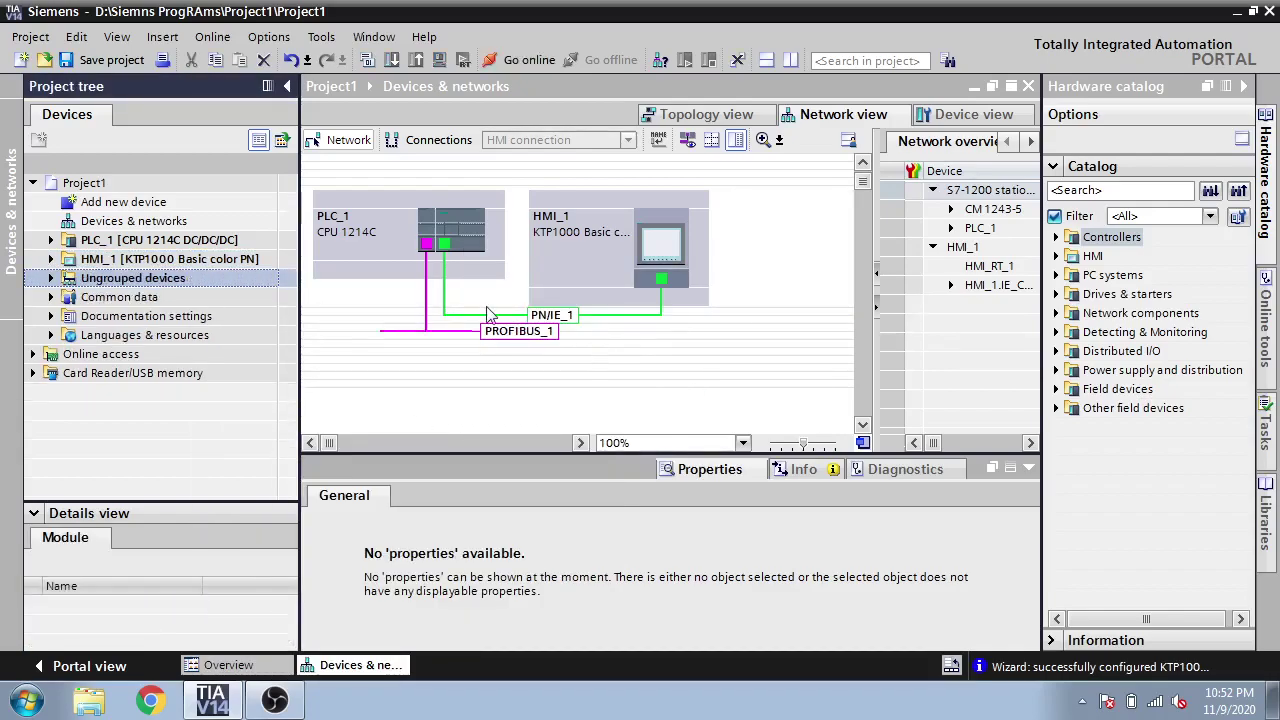
Delete the PROFIBUS_1 subnet in Network view, then select PLC_1.
click(503, 338)
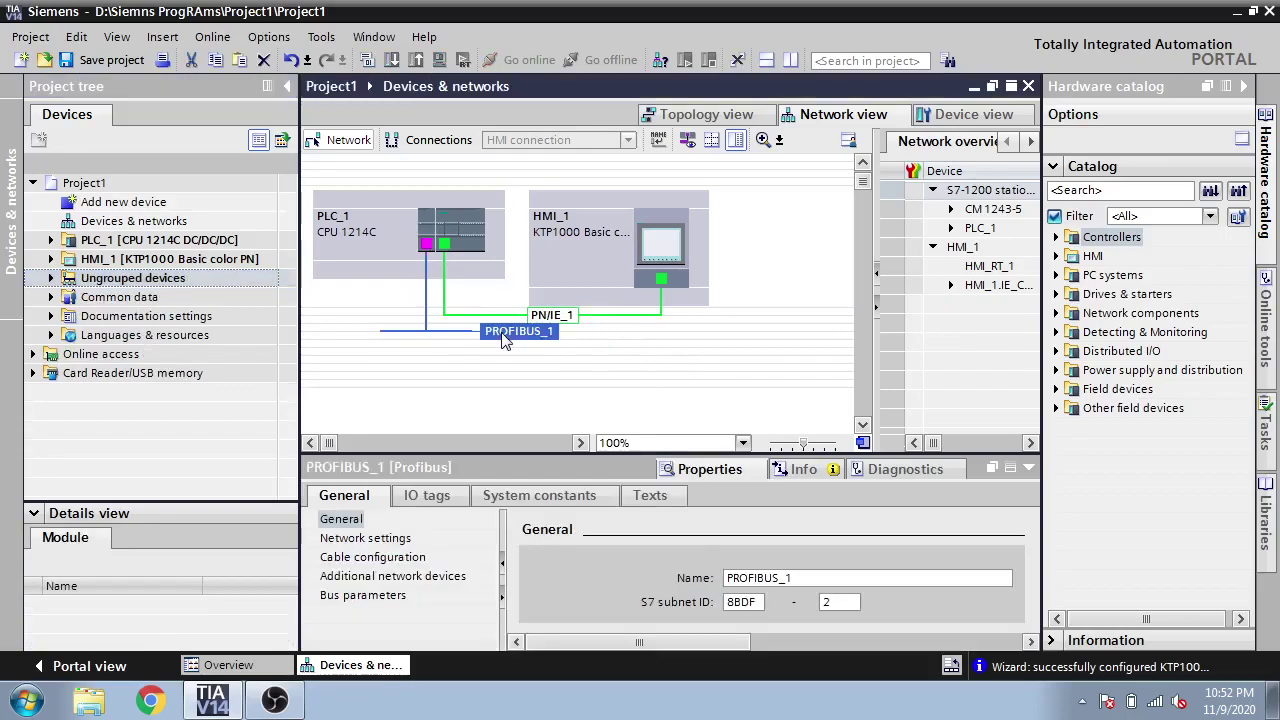
right_click(503, 338)
click(544, 404)
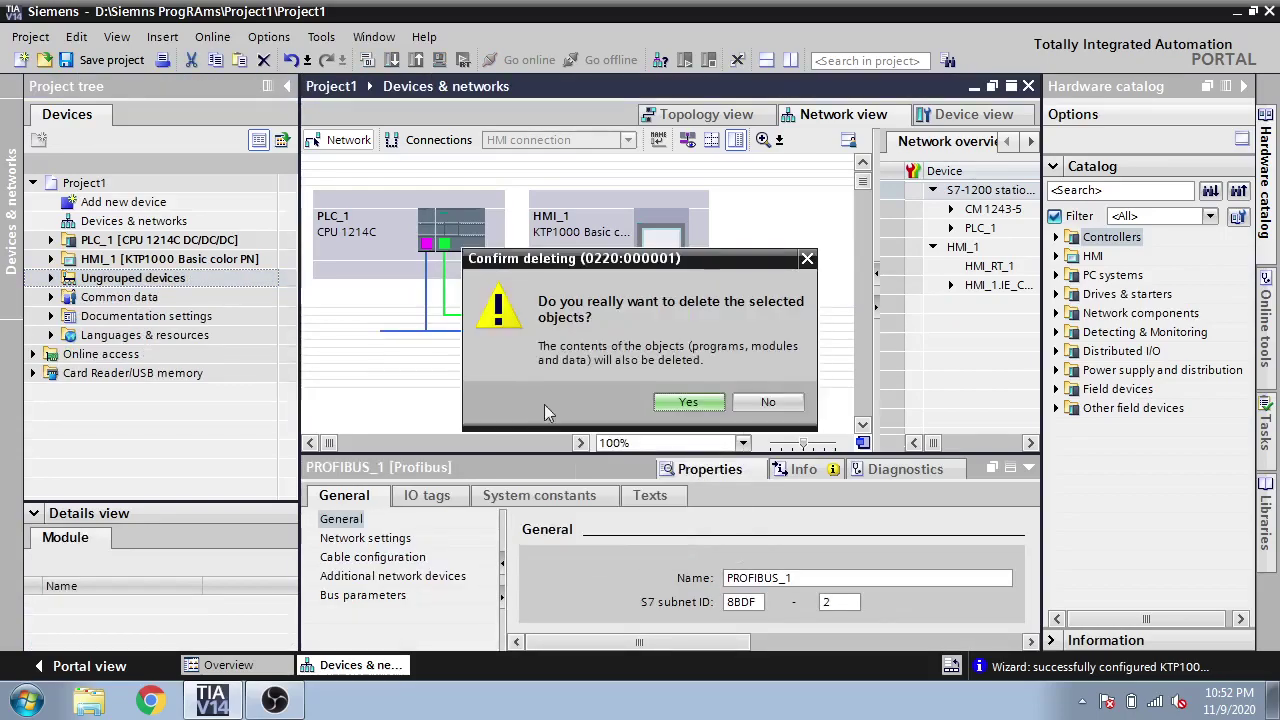
click(688, 402)
click(457, 235)
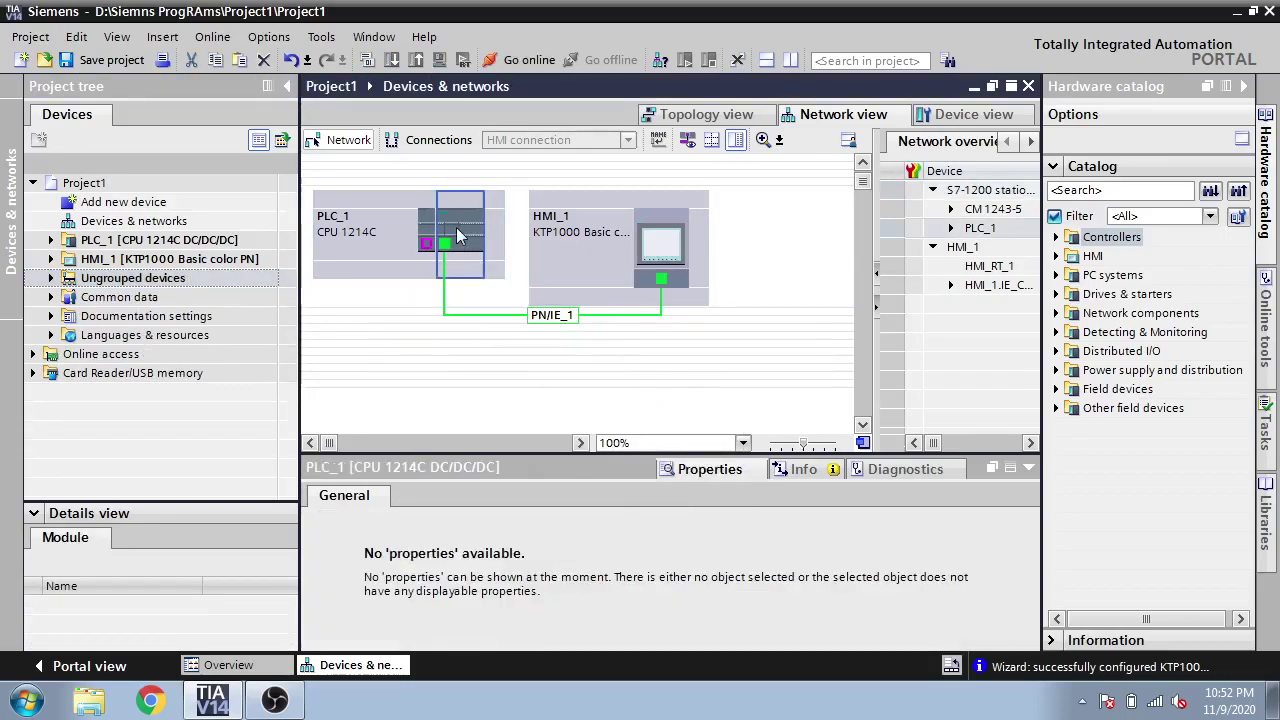
Select the HMI_1 panel in the network, then bring OBS Studio to the front.
click(658, 275)
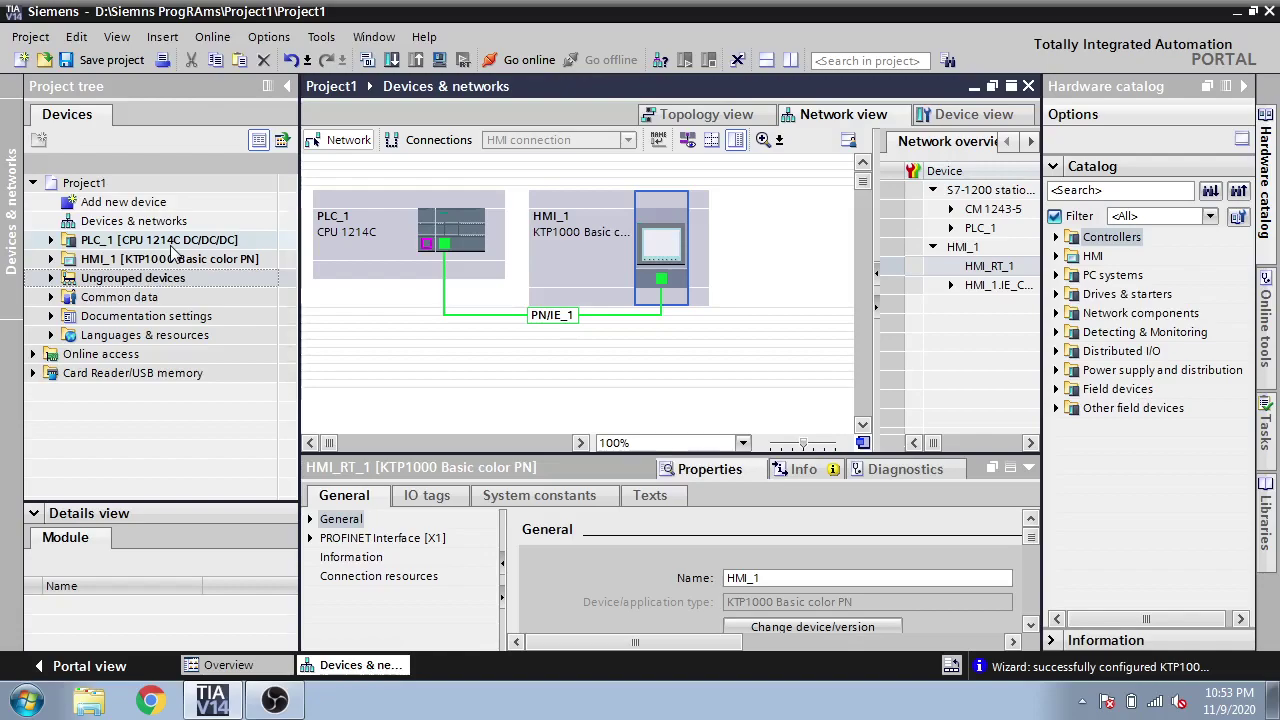
click(276, 700)
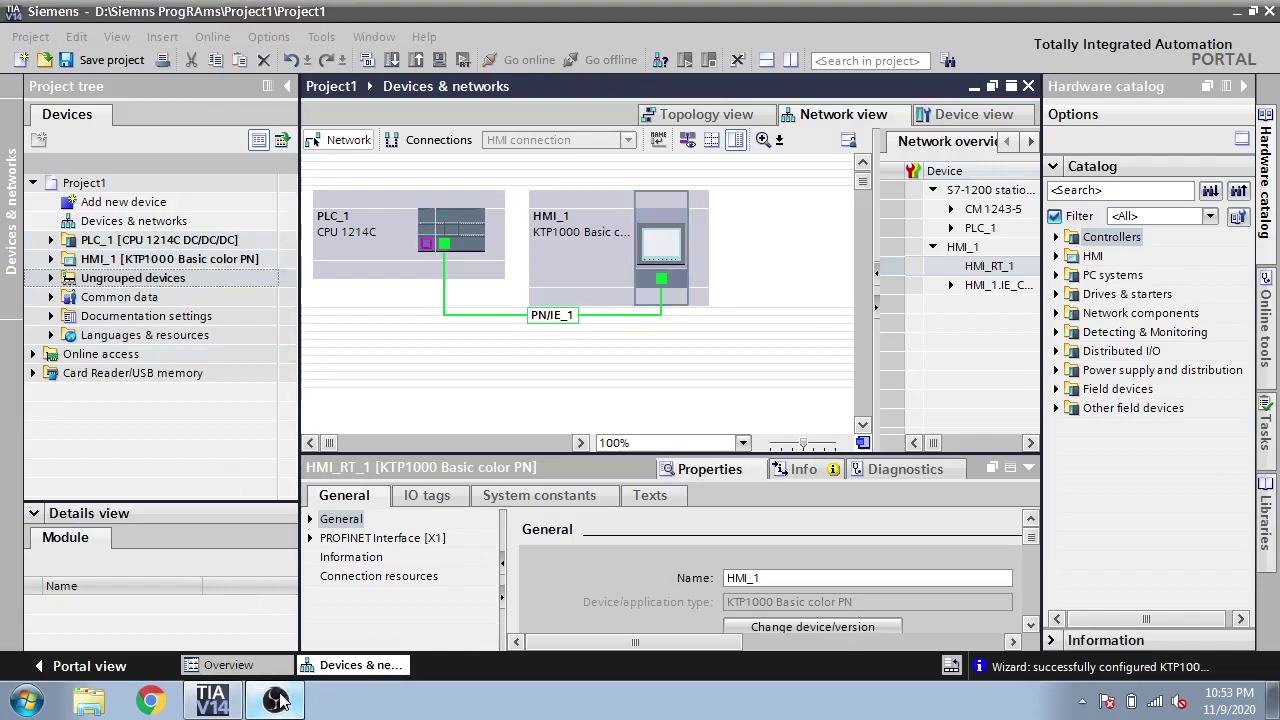